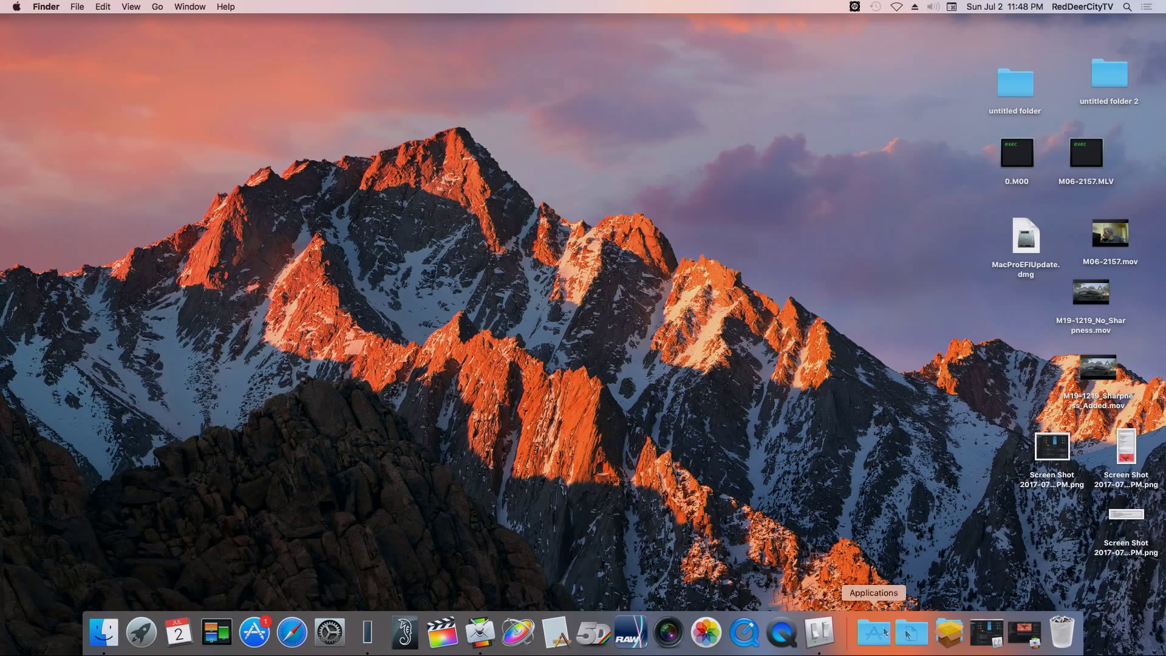
# Restore the minimized Compressor window from the Dock and reposition it on screen.
pyautogui.click(1024, 633)
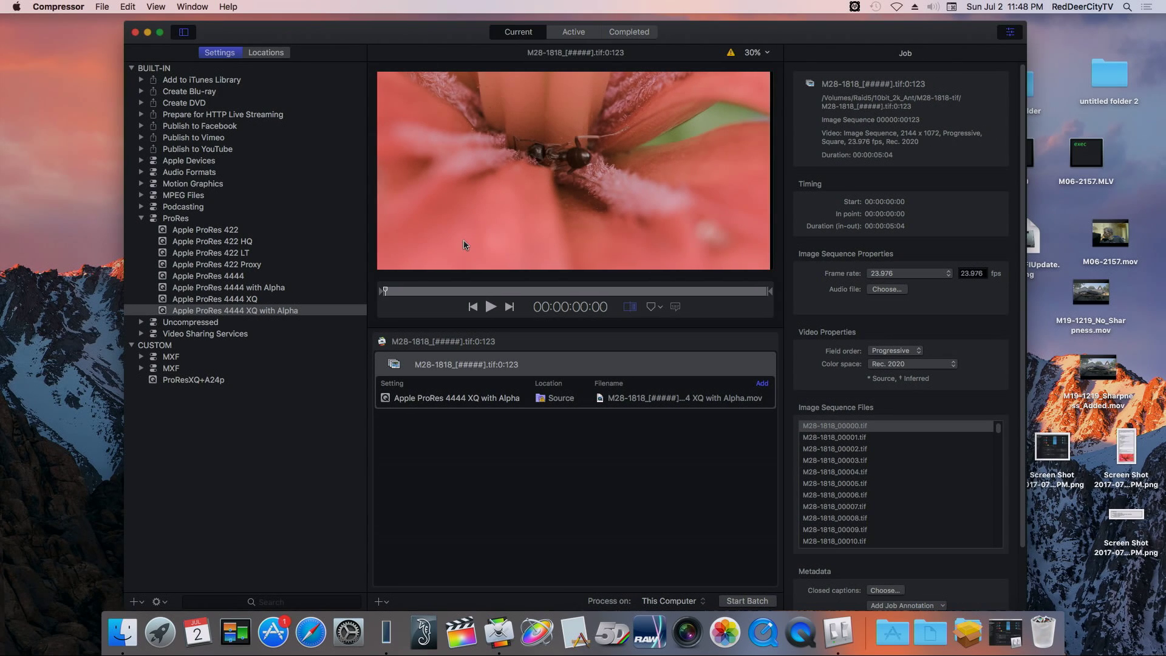
pyautogui.moveTo(346, 37); pyautogui.dragTo(352, 37)
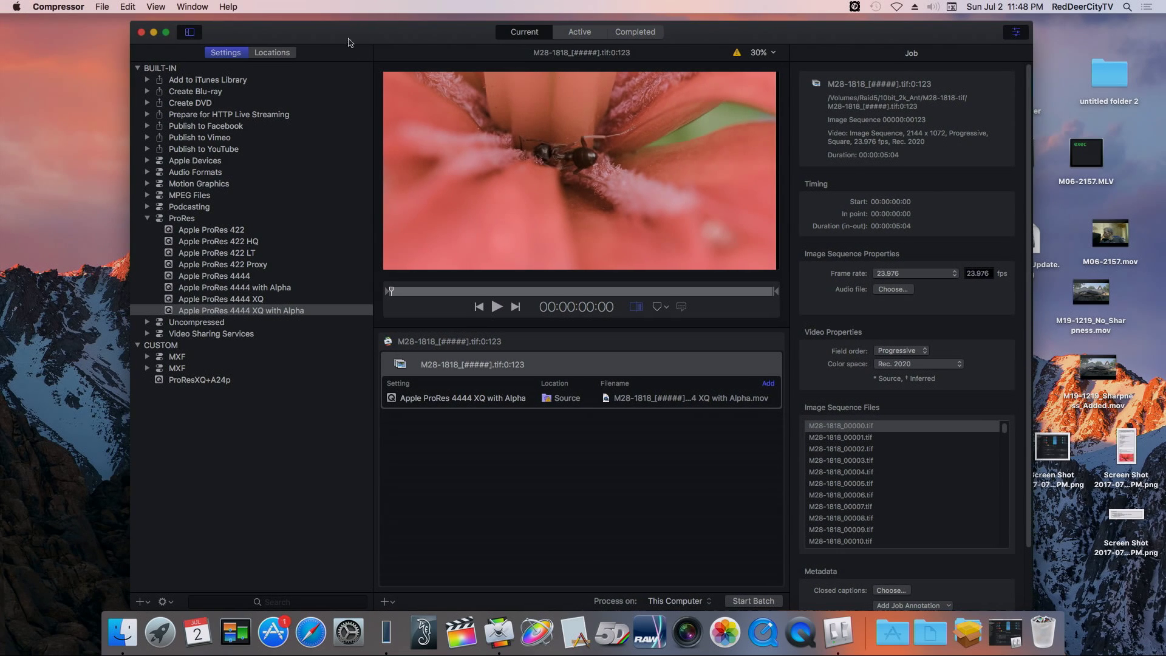
pyautogui.moveTo(348, 42); pyautogui.dragTo(339, 37)
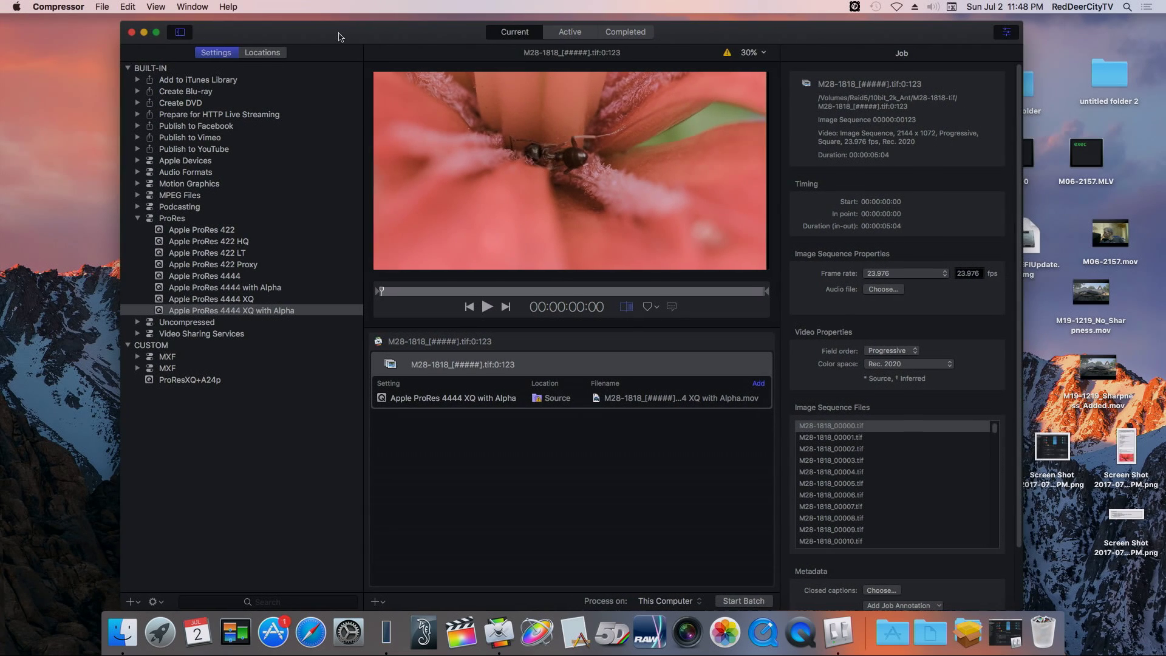
pyautogui.moveTo(395, 37); pyautogui.dragTo(403, 37)
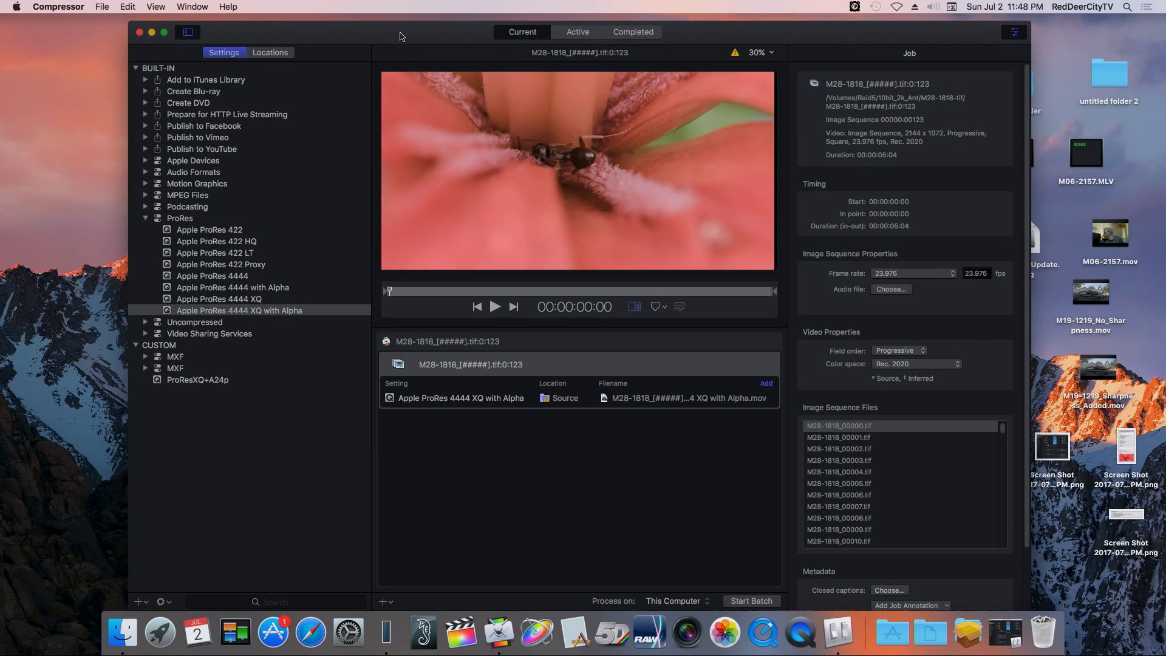
pyautogui.click(54, 7)
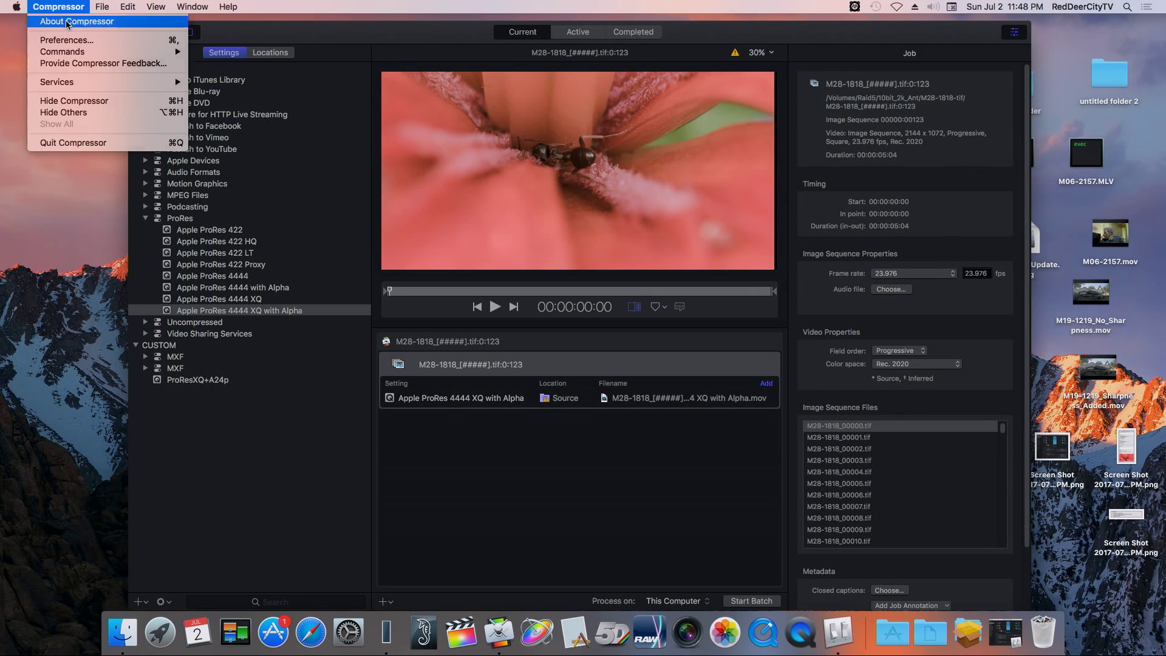
# Confirm Compressor is version 4.3.2 in the About window, then close it.
pyautogui.click(67, 22)
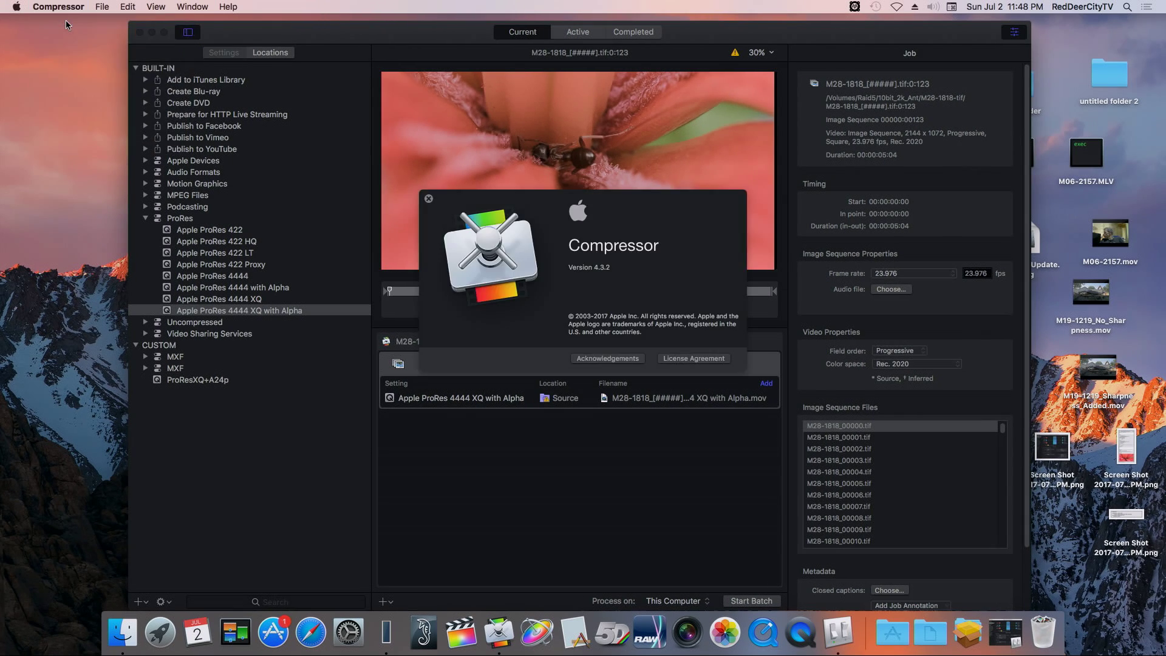
pyautogui.click(429, 201)
pyautogui.click(17, 7)
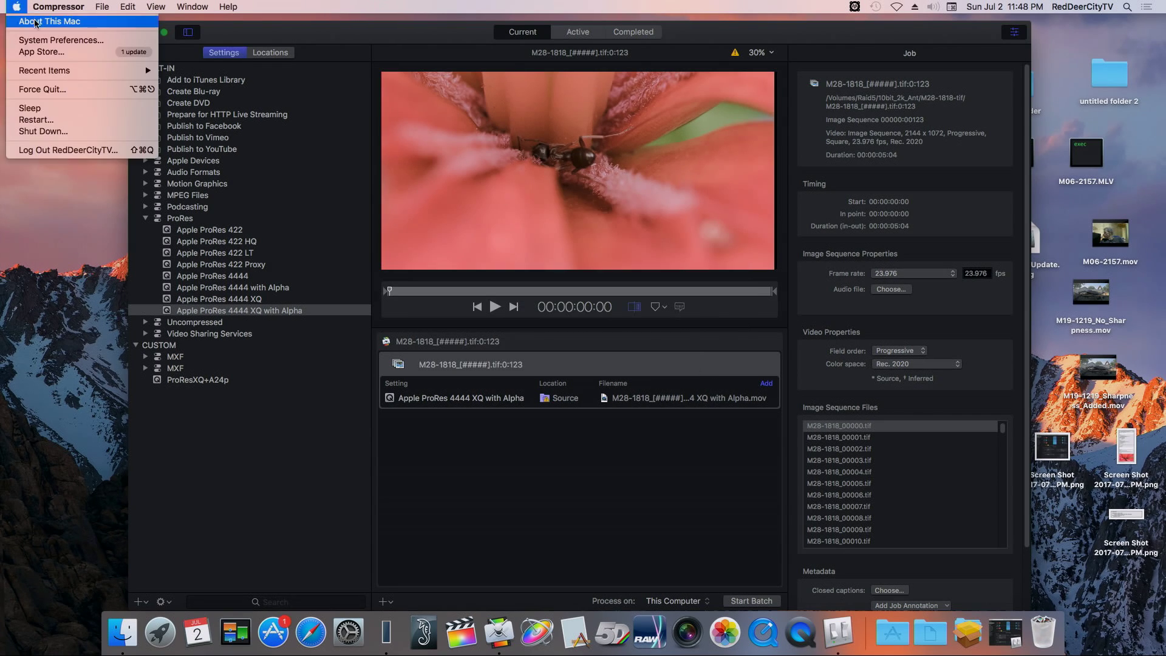
pyautogui.click(35, 22)
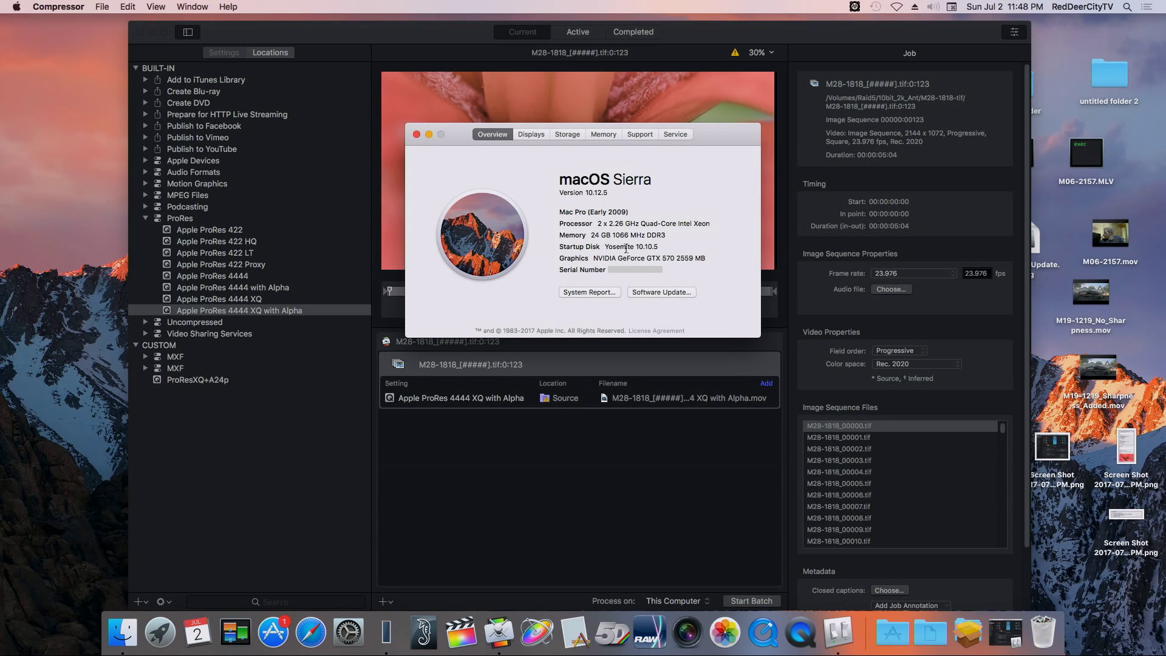
pyautogui.moveTo(659, 248)
pyautogui.mouseDown()
pyautogui.moveTo(607, 248)
pyautogui.moveTo(659, 248)
pyautogui.mouseUp()
pyautogui.moveTo(595, 257); pyautogui.dragTo(710, 258)
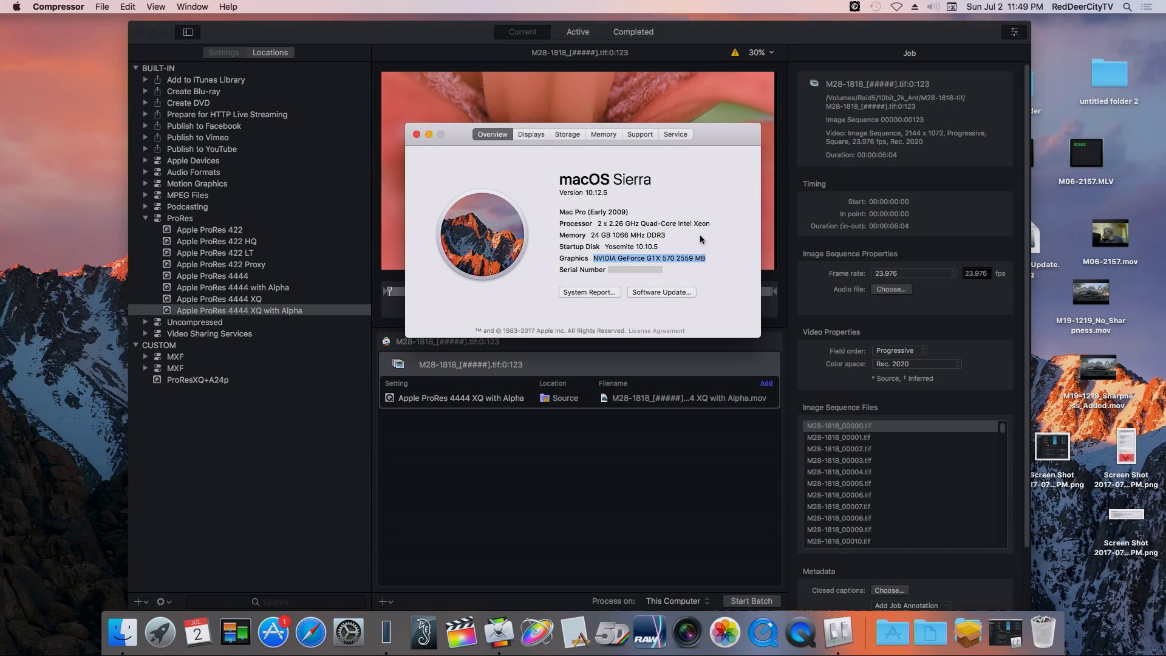
pyautogui.press('super+w')
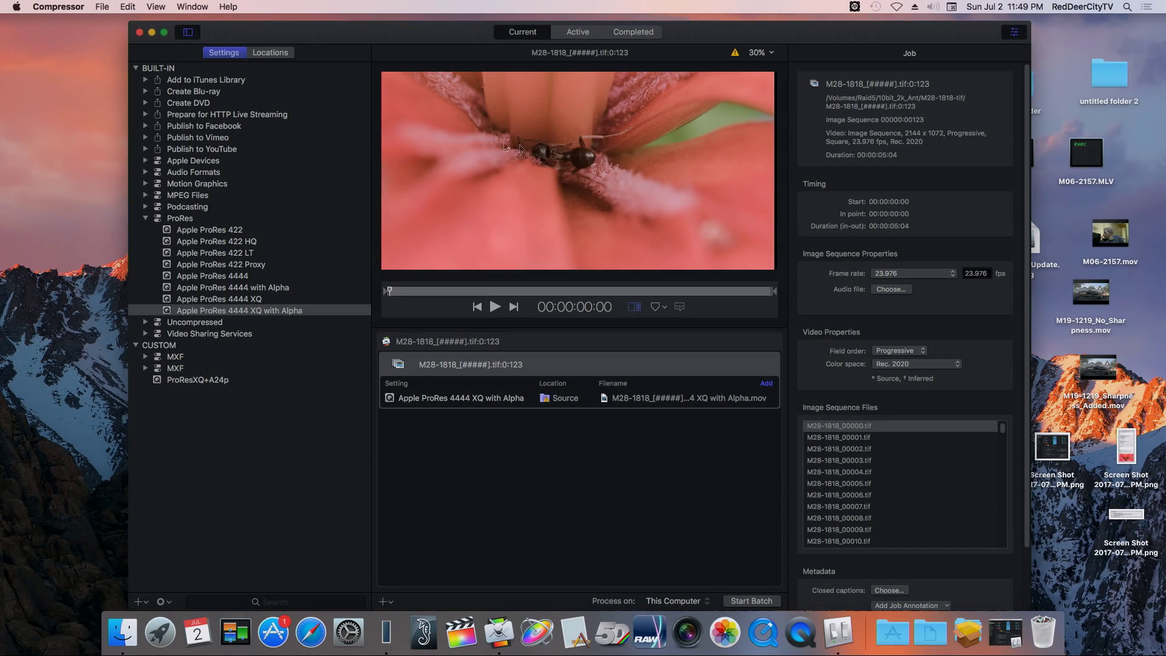
# Scrub the preview slightly forward and switch the Compressor window to full screen.
pyautogui.moveTo(348, 37); pyautogui.dragTo(354, 38)
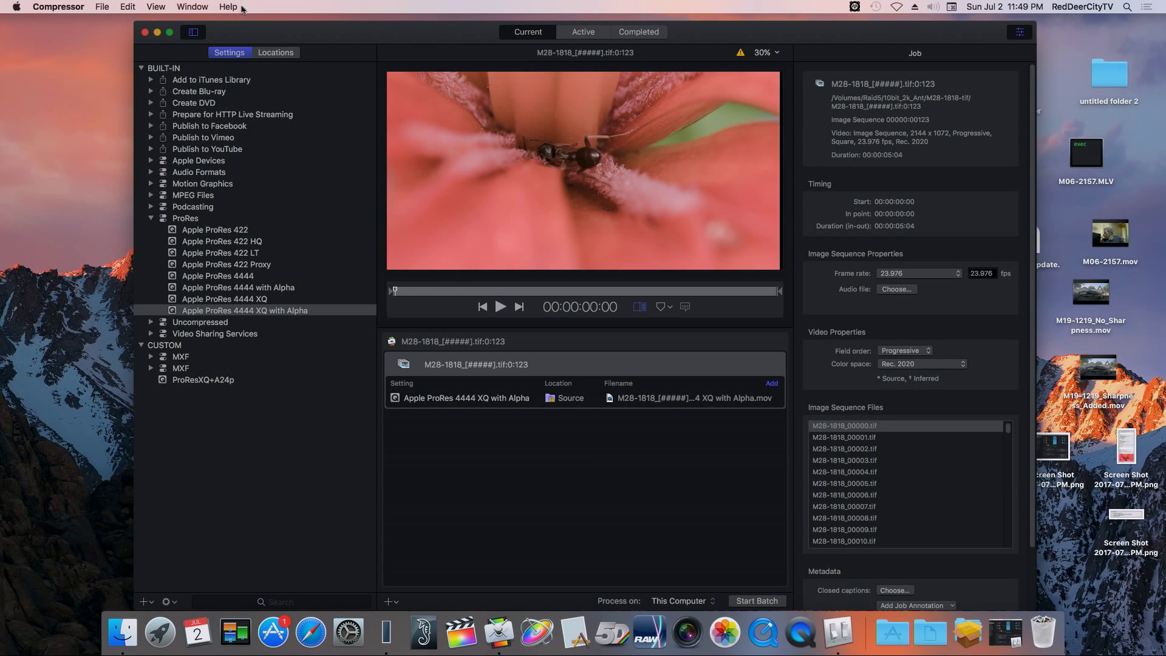
pyautogui.moveTo(280, 39); pyautogui.dragTo(275, 37)
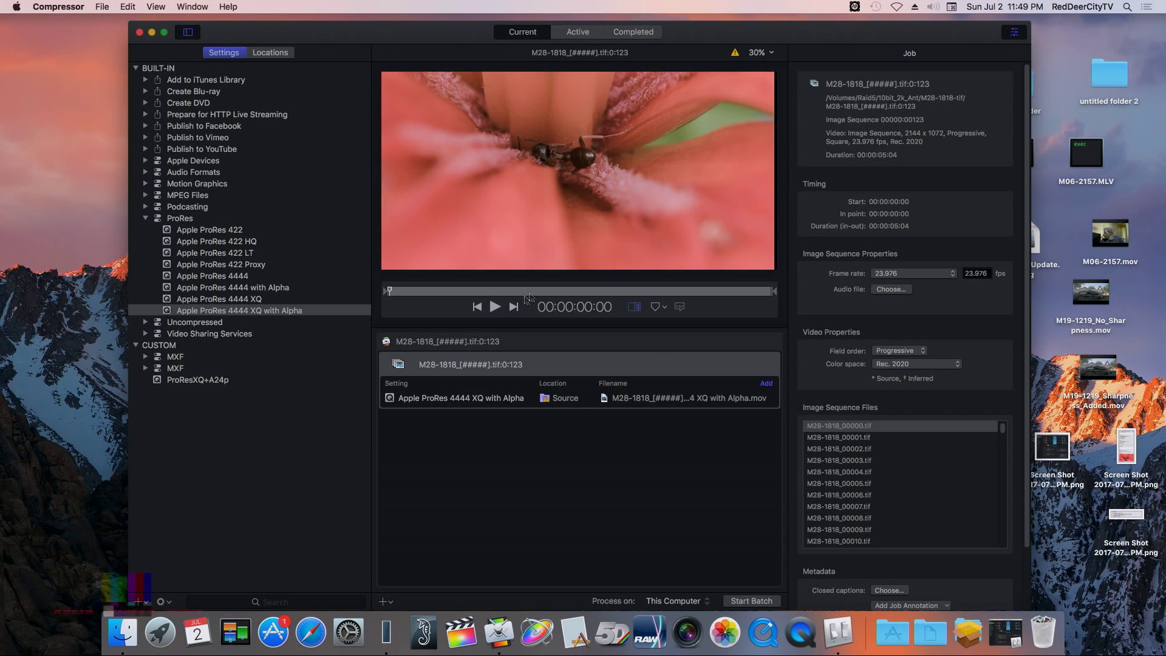
pyautogui.moveTo(391, 291); pyautogui.dragTo(436, 292)
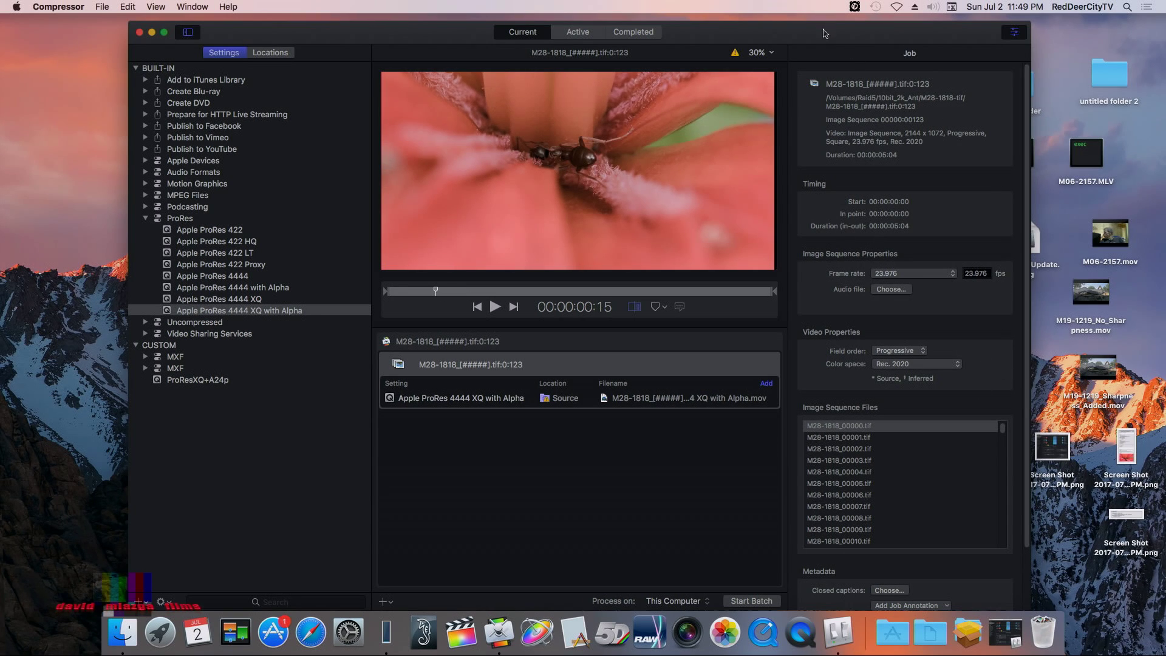
pyautogui.moveTo(825, 33); pyautogui.dragTo(824, 33)
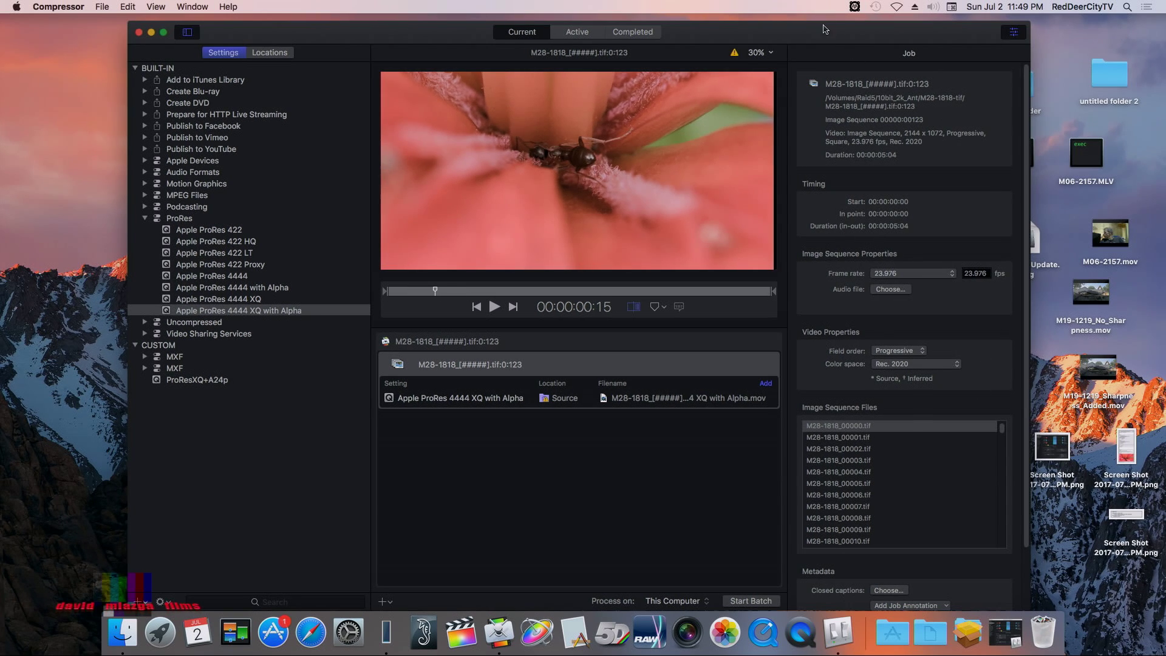
pyautogui.click(163, 33)
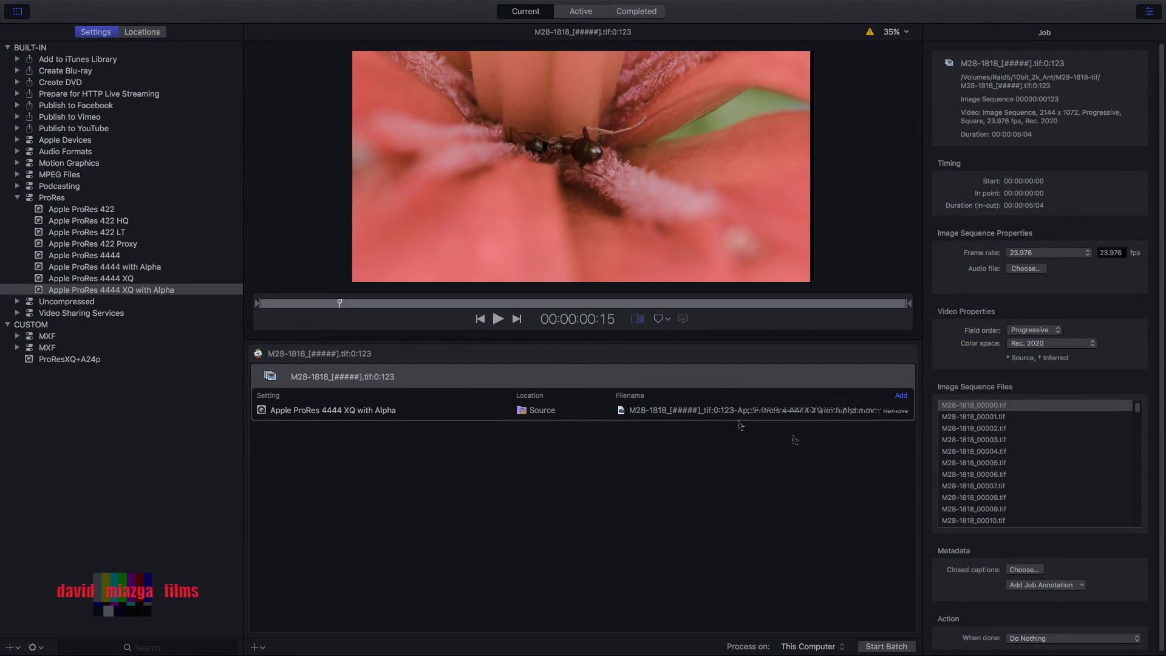
# Keep the colour space at Rec. 2020 and move the preview back to frame 7.
pyautogui.click(1054, 345)
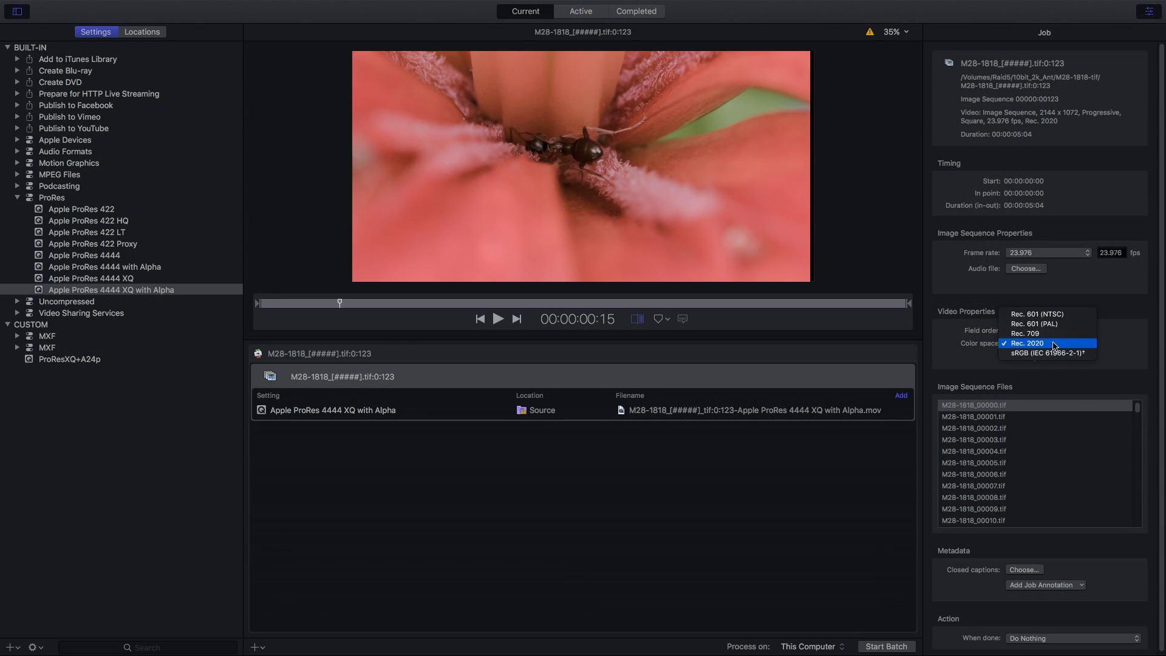
pyautogui.click(1054, 344)
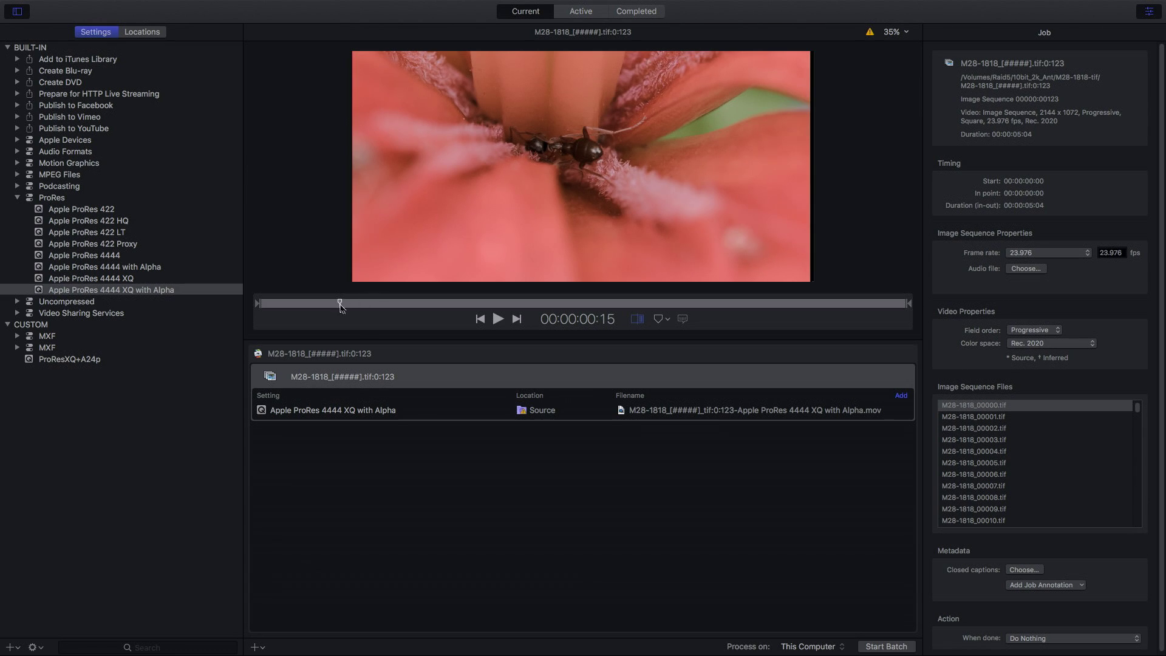
pyautogui.moveTo(340, 306); pyautogui.dragTo(314, 305)
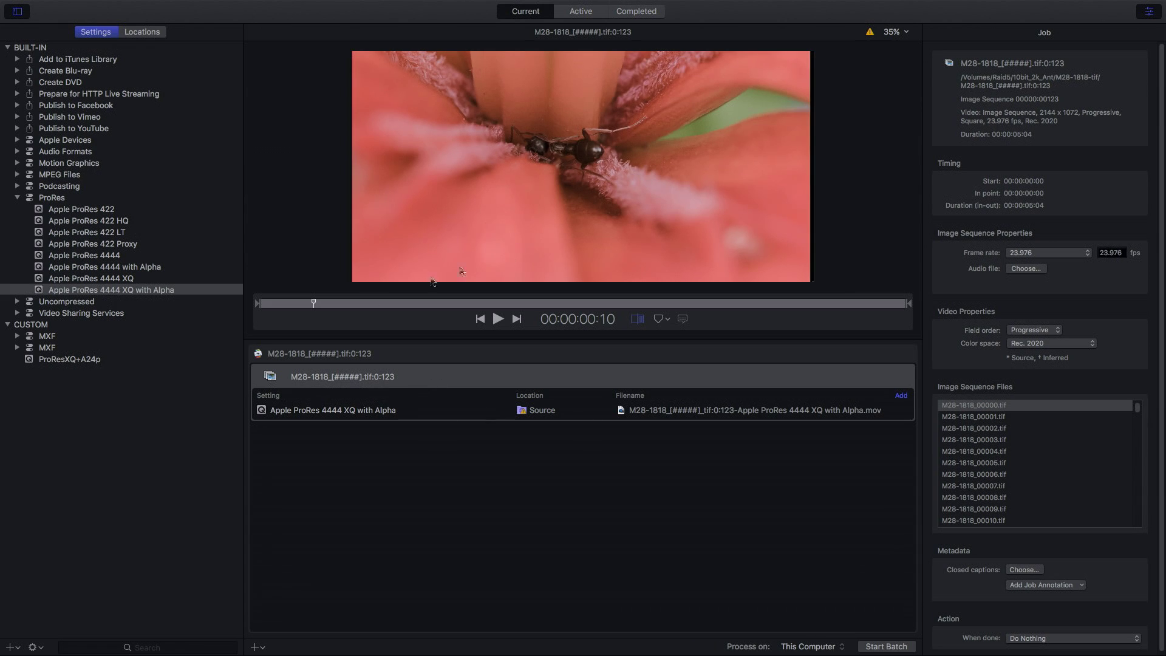
pyautogui.moveTo(315, 305); pyautogui.dragTo(298, 305)
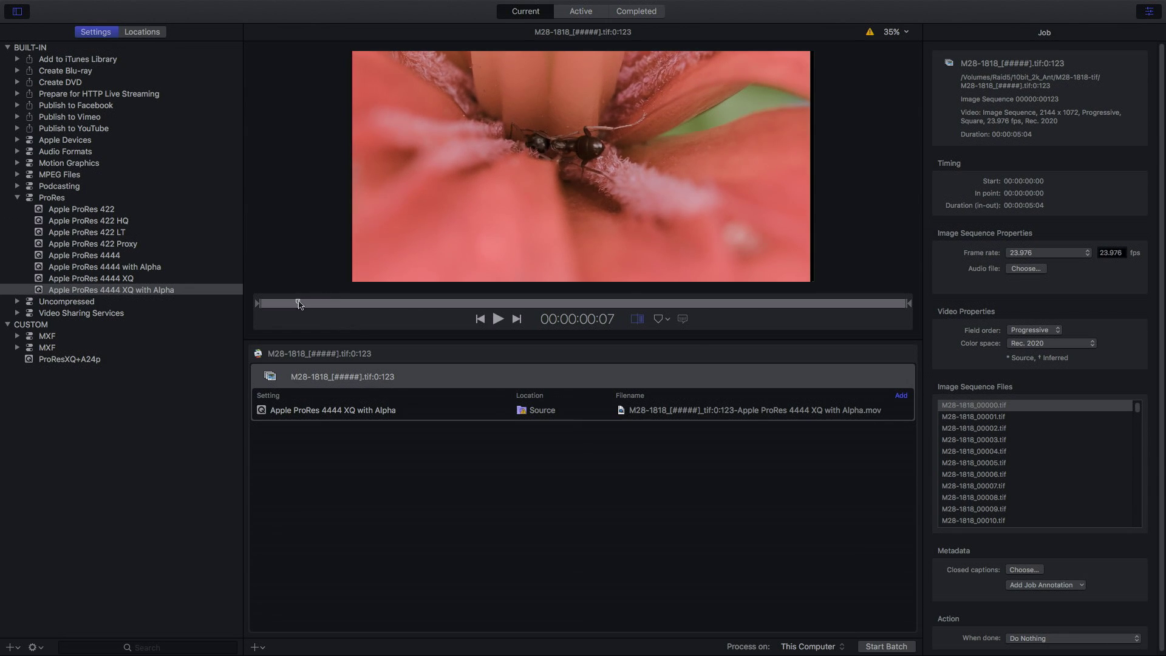
# Scrub the preview from frame 9 forward past one second, to about 00:00:01:16.
pyautogui.moveTo(299, 304); pyautogui.dragTo(307, 303)
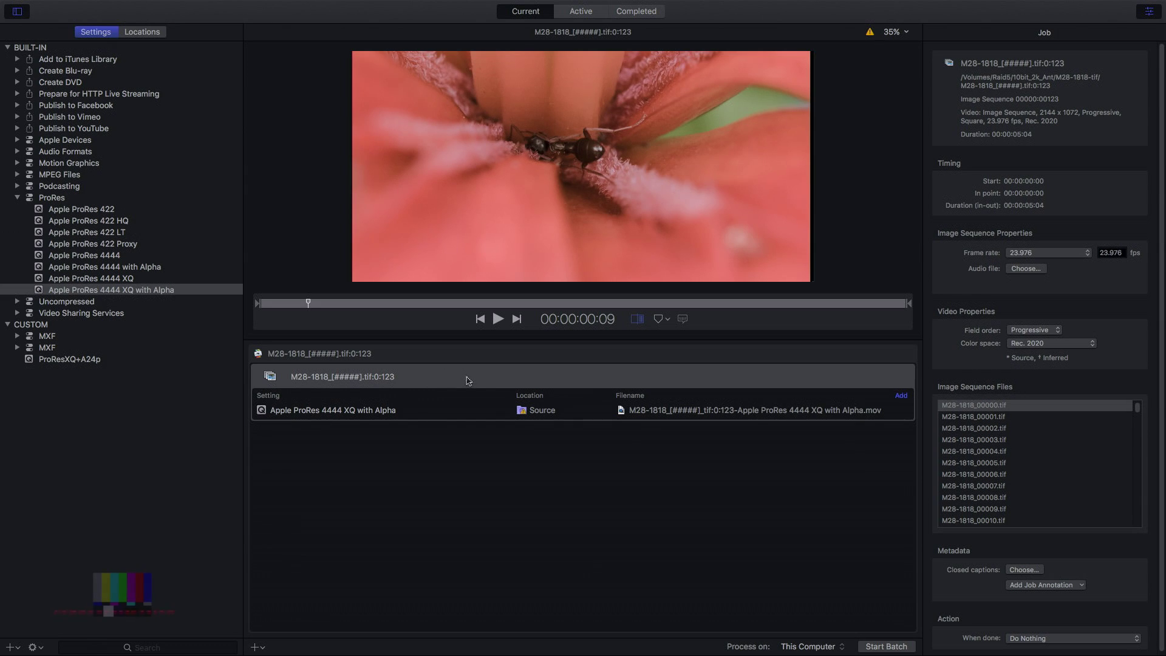
pyautogui.click(371, 303)
pyautogui.moveTo(372, 304); pyautogui.dragTo(471, 304)
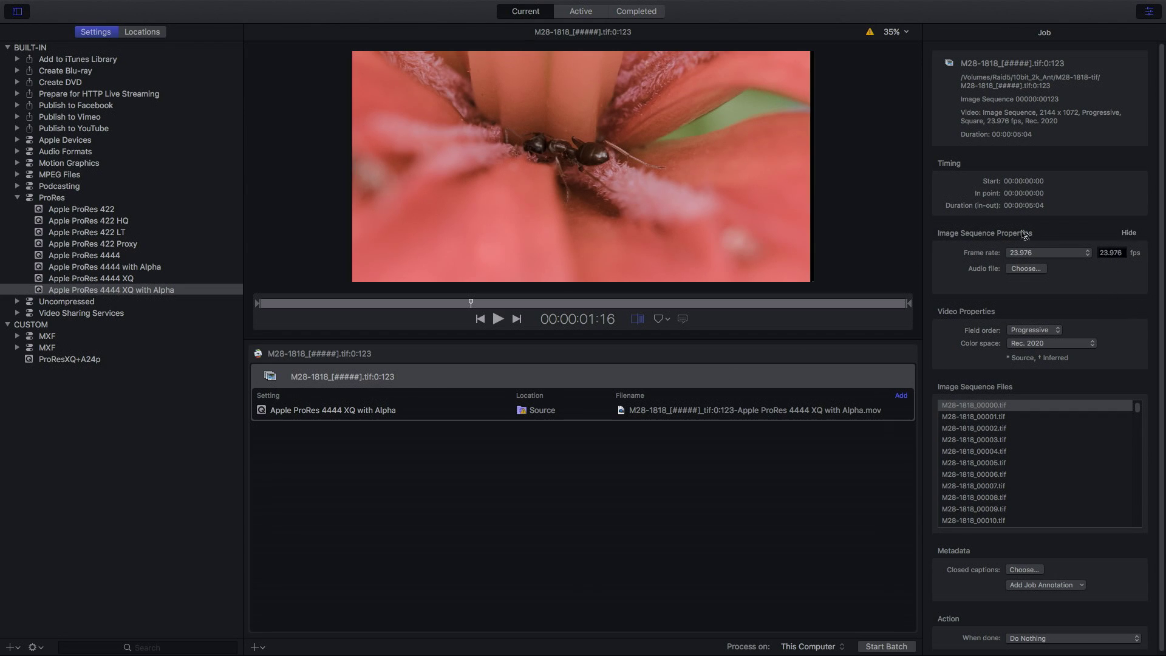
# Keep the frame rate at 23.976 and the field order at Progressive.
pyautogui.click(1066, 254)
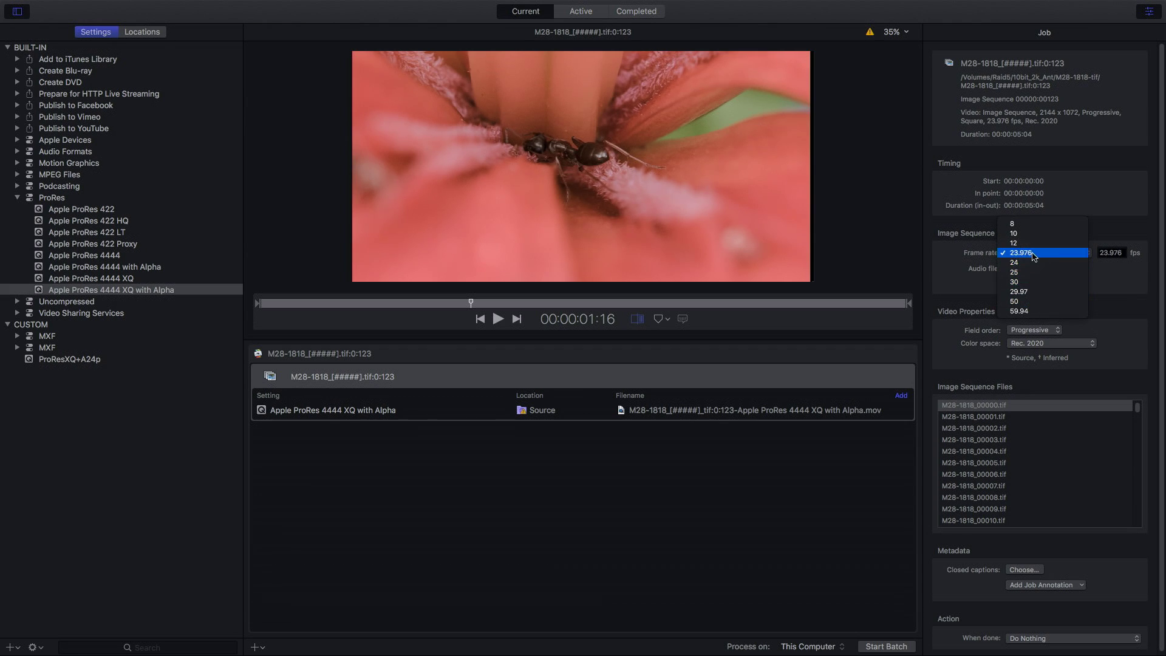
pyautogui.click(1035, 254)
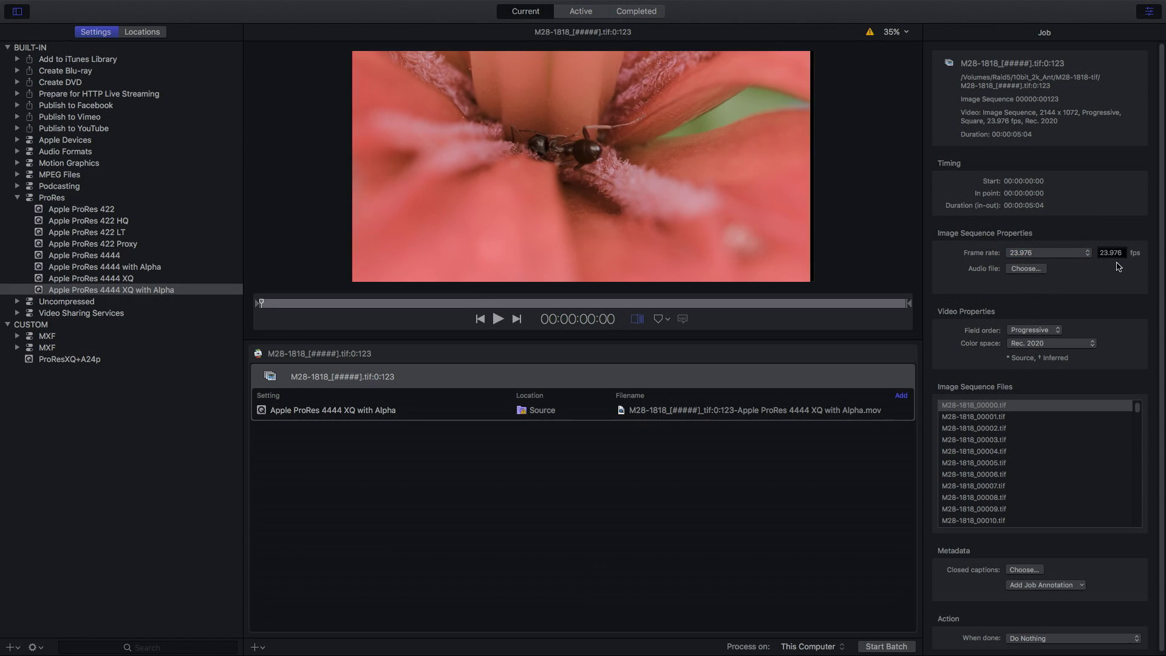
pyautogui.click(1051, 333)
pyautogui.click(1050, 331)
# Try Rec. 709 for the colour space, then set it back to Rec. 2020.
pyautogui.click(1088, 344)
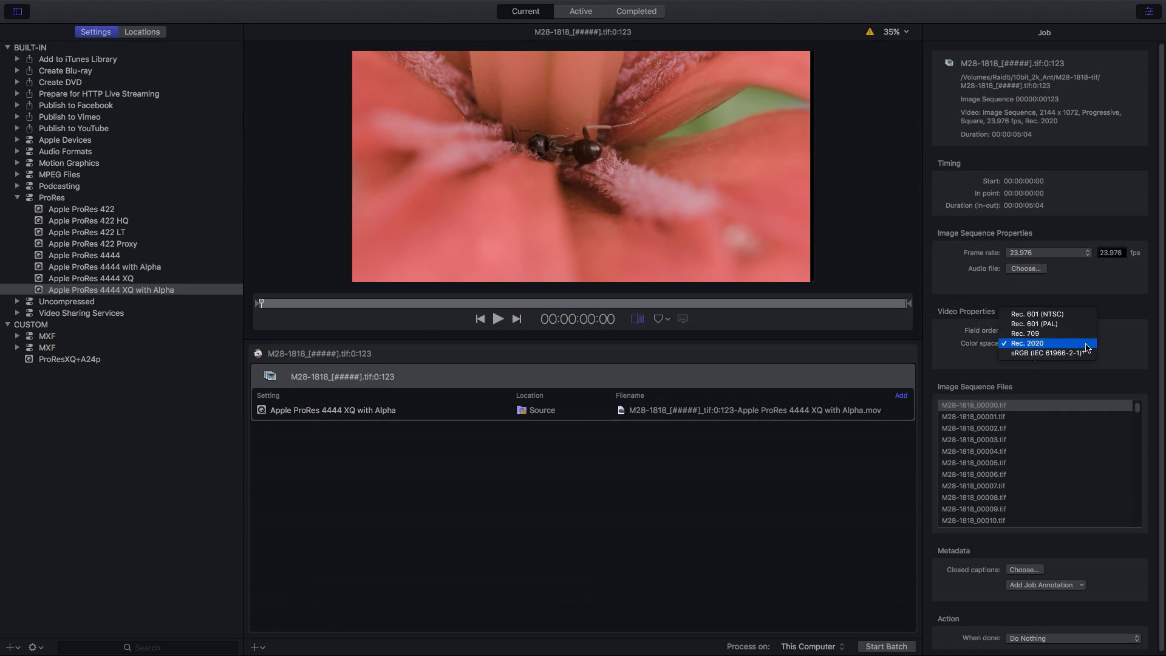
pyautogui.click(1034, 338)
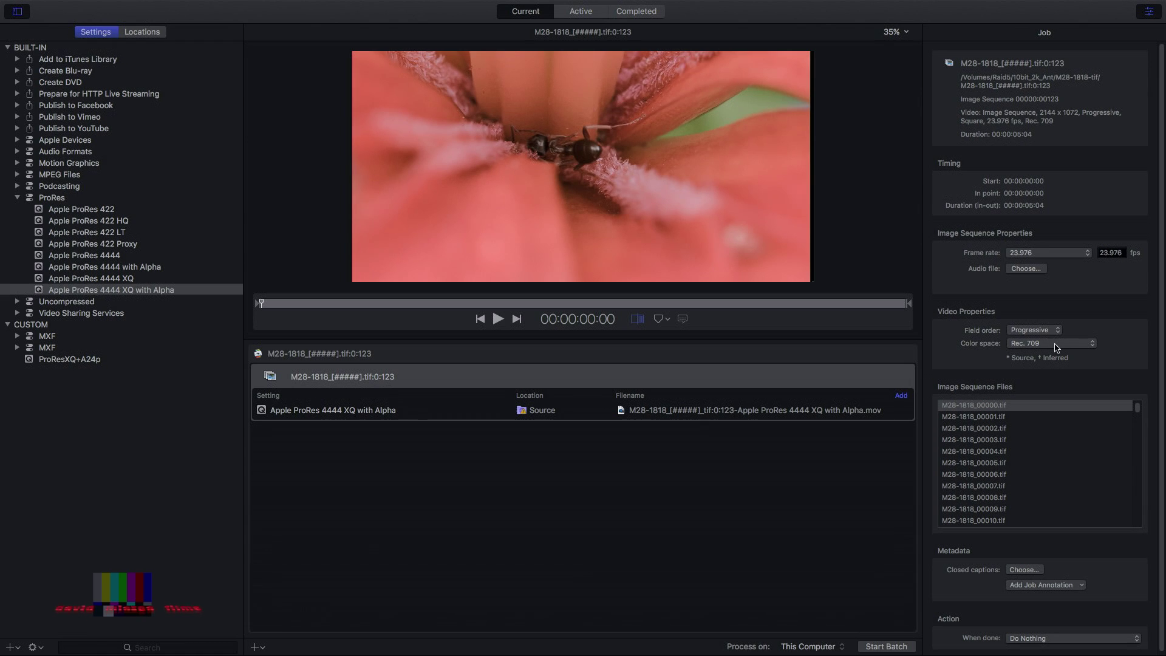
pyautogui.click(1057, 344)
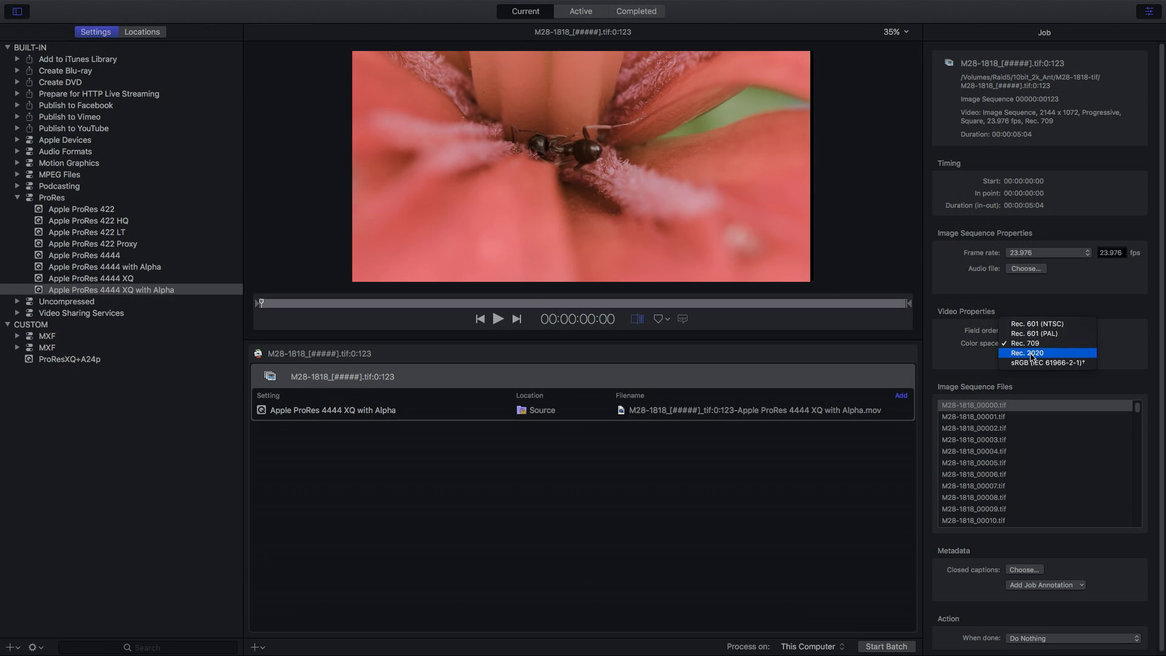
pyautogui.click(1030, 354)
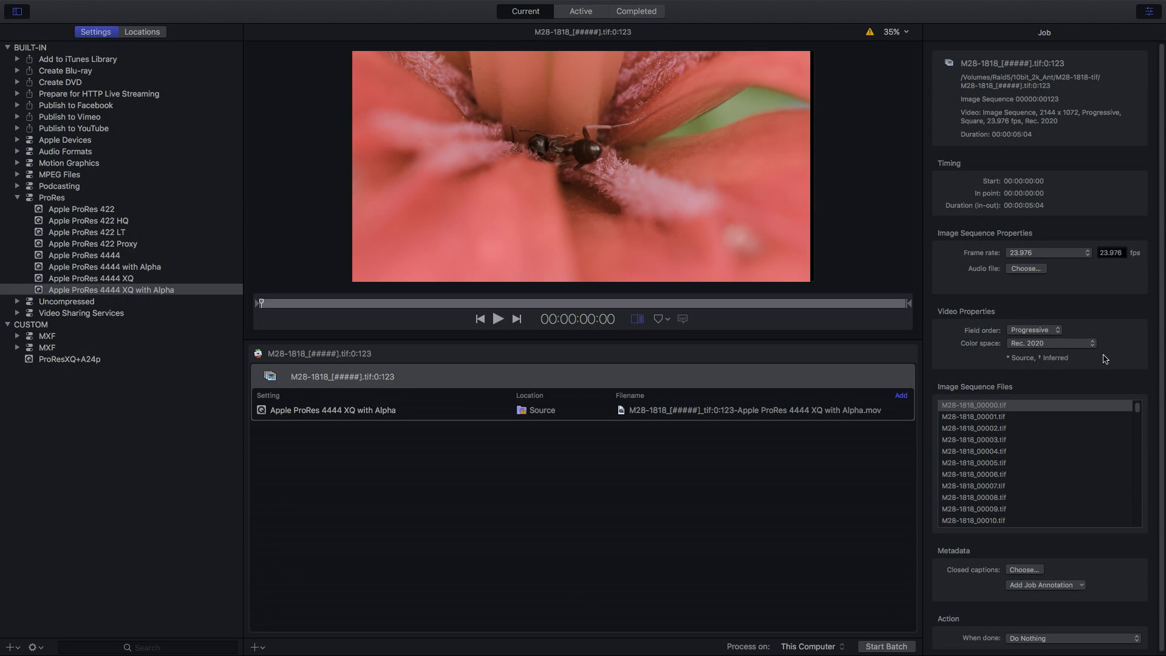
pyautogui.moveTo(872, 36)
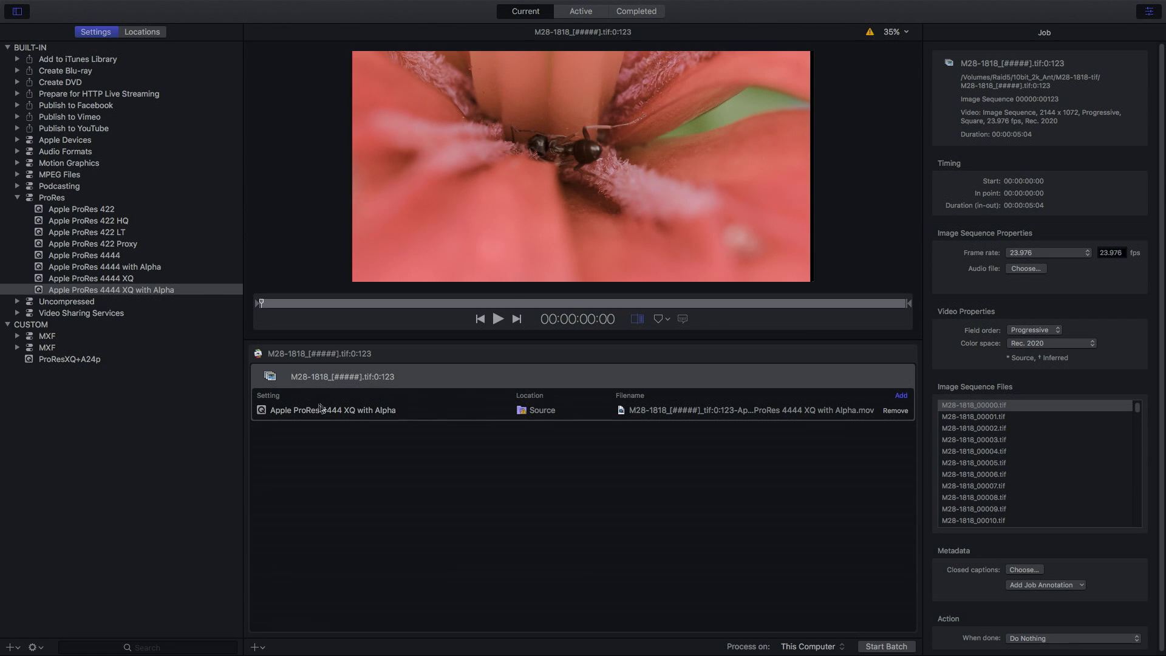
# Select the Apple ProRes 4444 XQ with Alpha output to view its 293.55 MB summary.
pyautogui.click(362, 416)
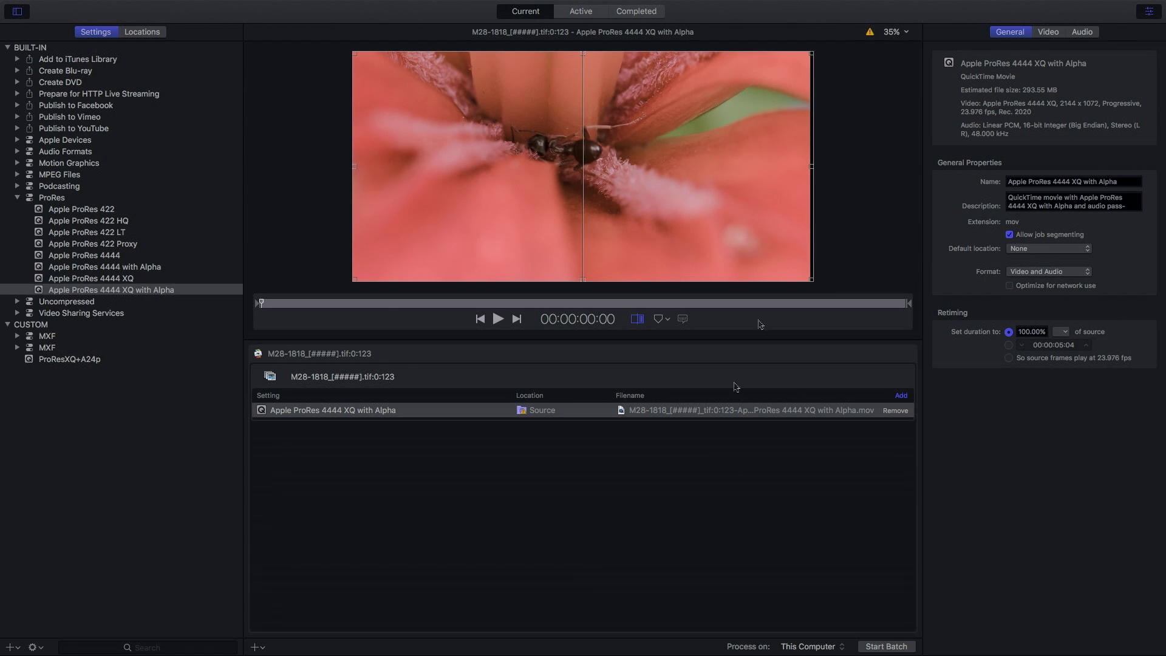
pyautogui.click(1048, 33)
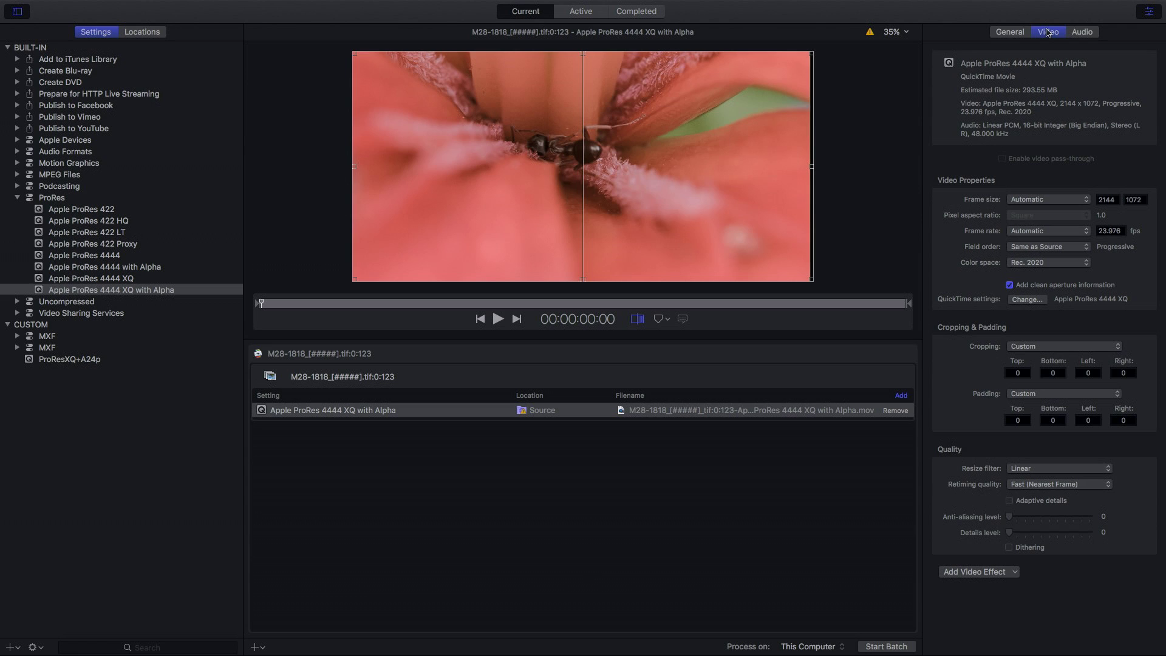
pyautogui.click(1081, 265)
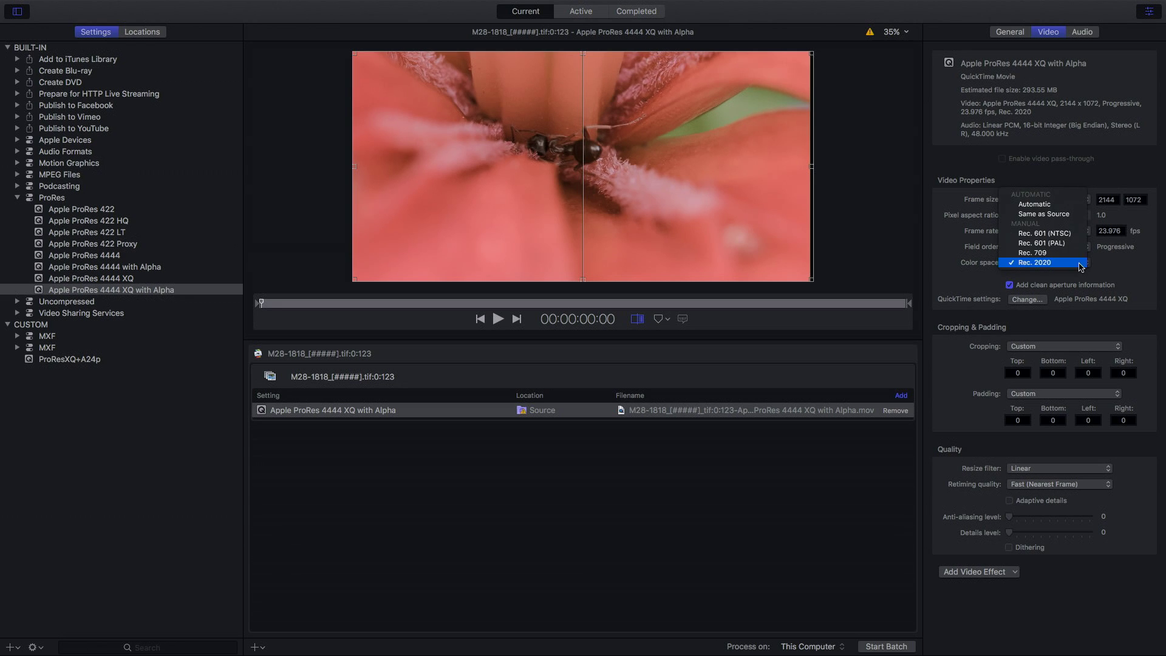
pyautogui.click(1070, 204)
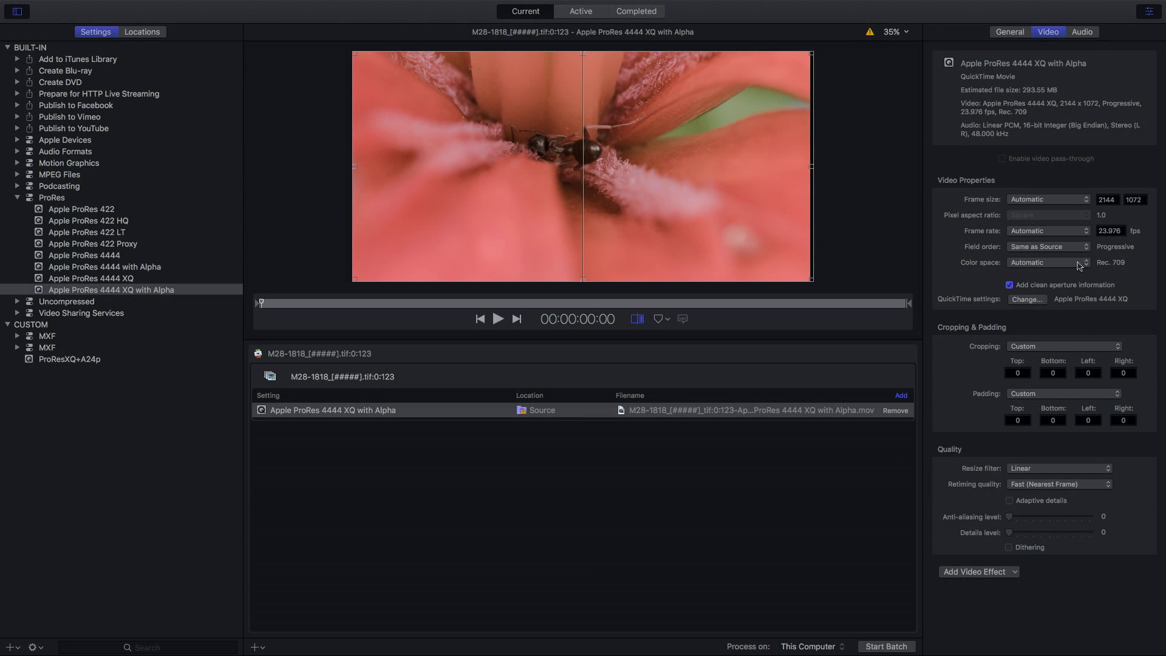
pyautogui.click(1080, 265)
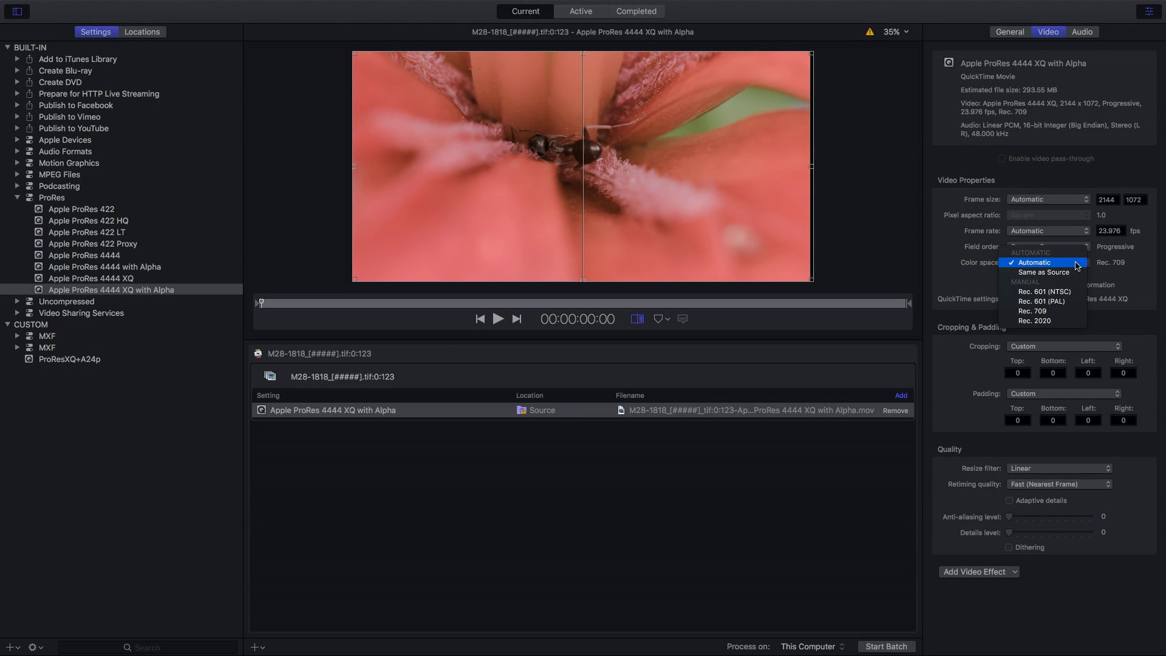
pyautogui.click(1050, 322)
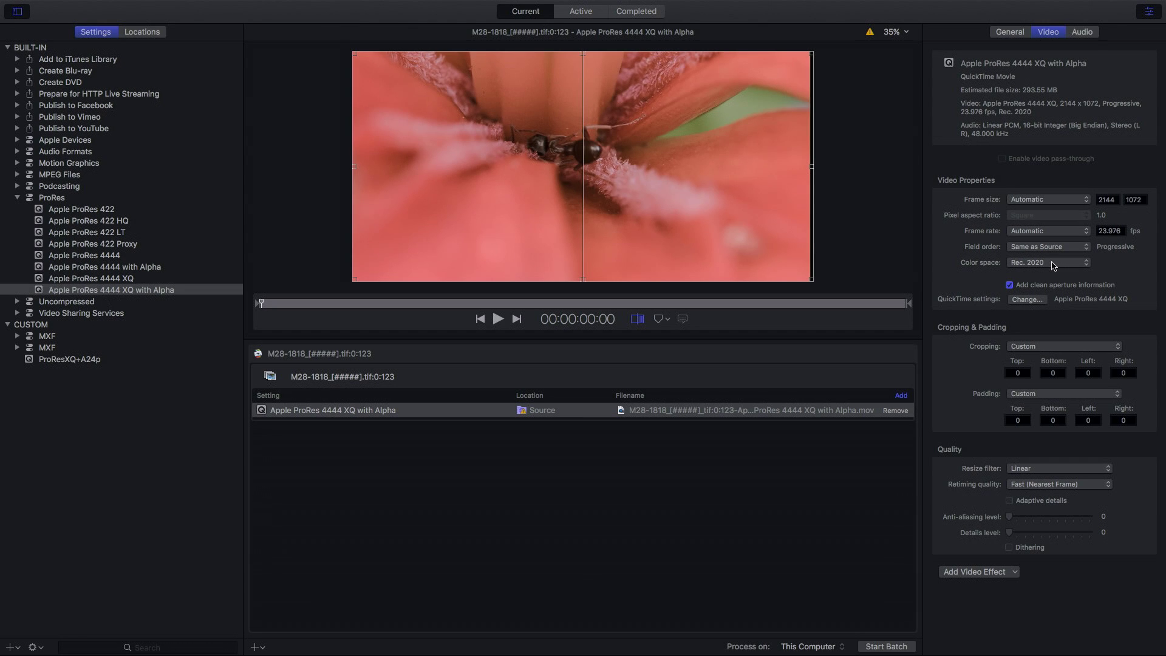
# Set Gamma Correction to None in the QuickTime compression settings and confirm with OK.
pyautogui.click(1037, 302)
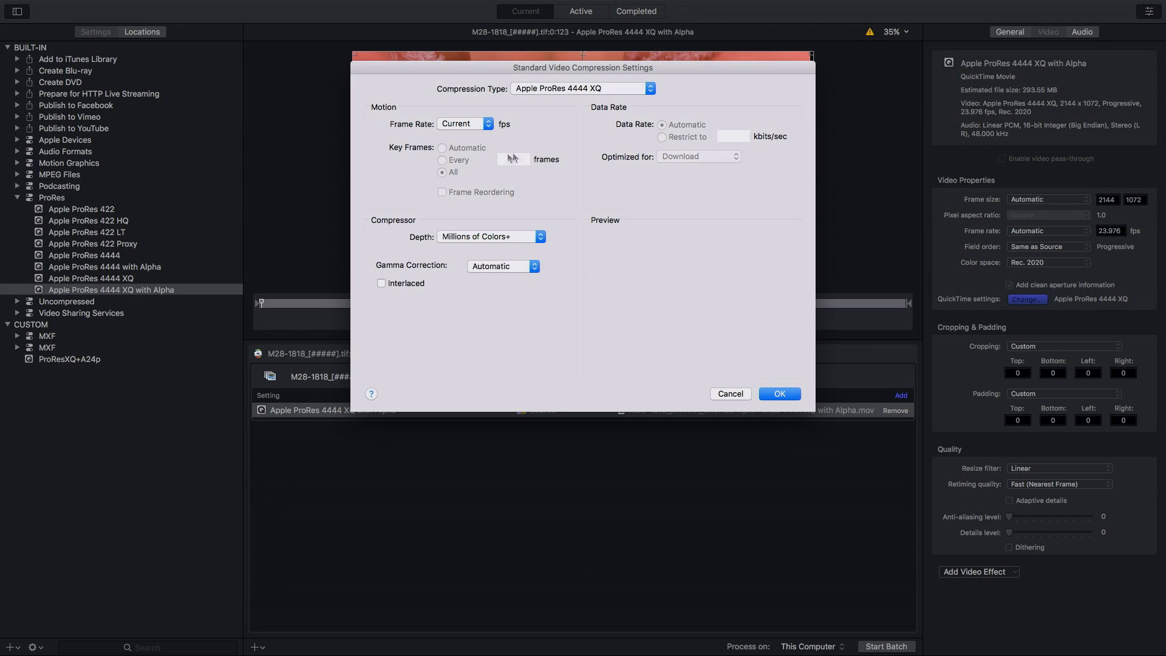
pyautogui.click(535, 269)
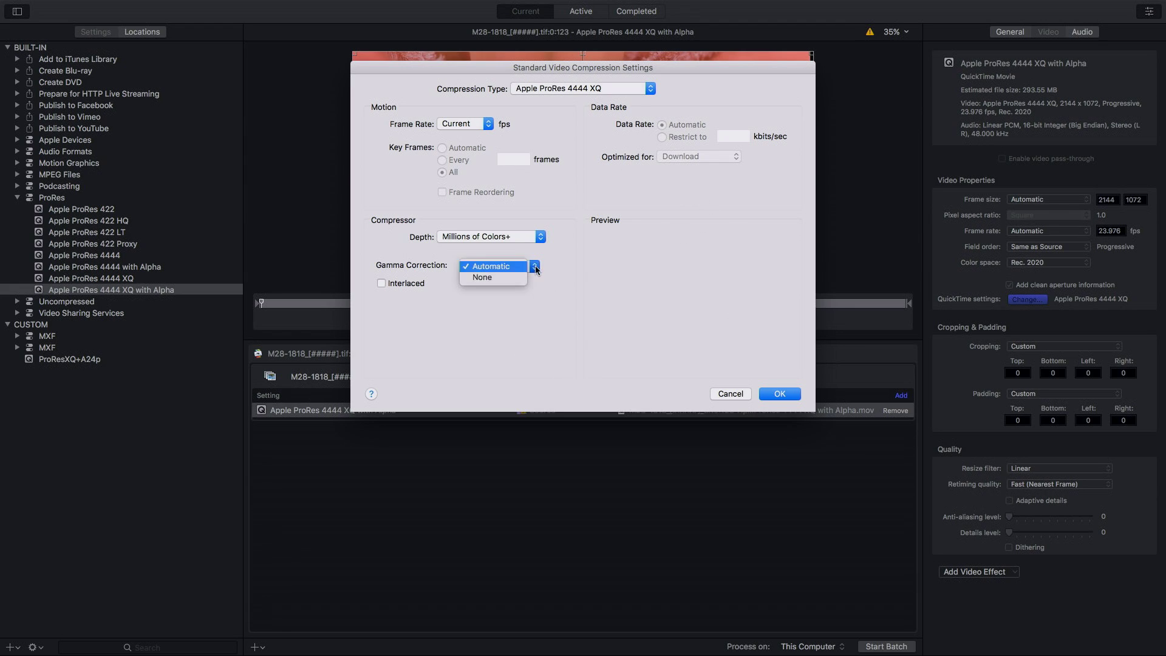
pyautogui.click(487, 276)
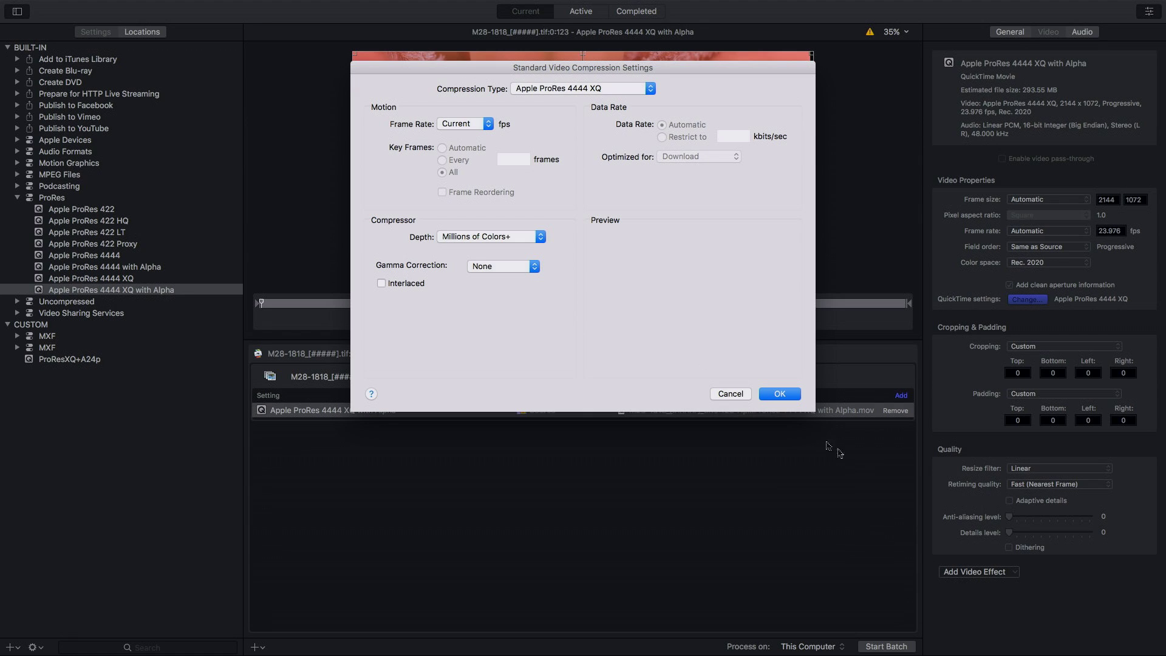
pyautogui.click(779, 393)
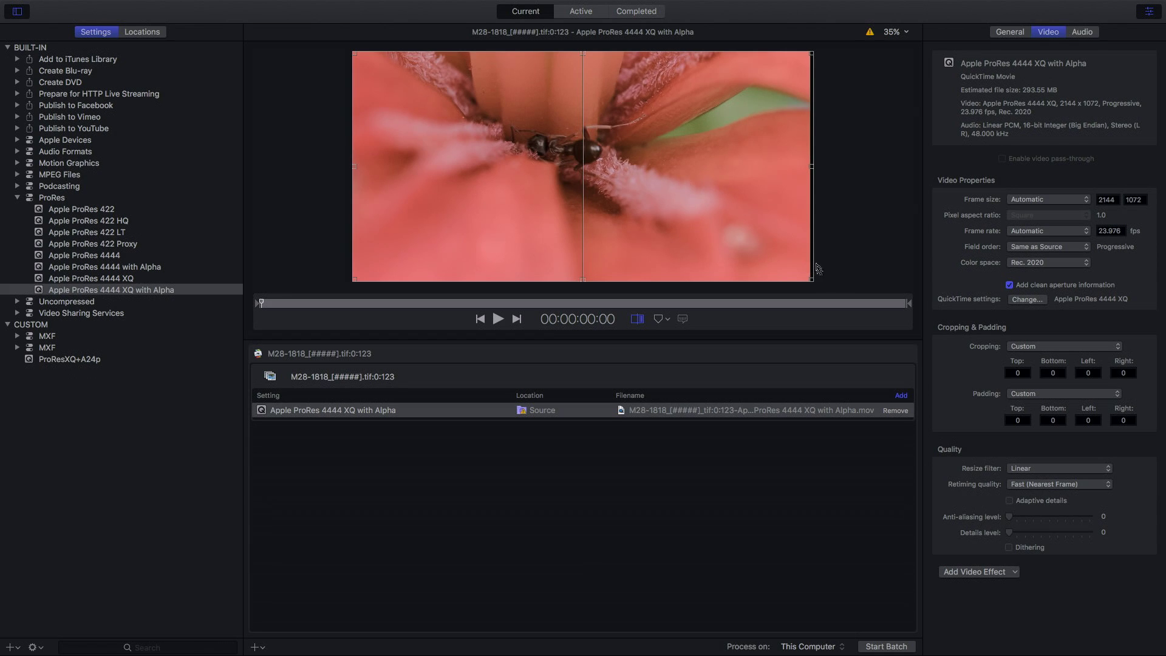
# Zoom the preview to 75% and pan over to the image's right edge.
pyautogui.click(894, 31)
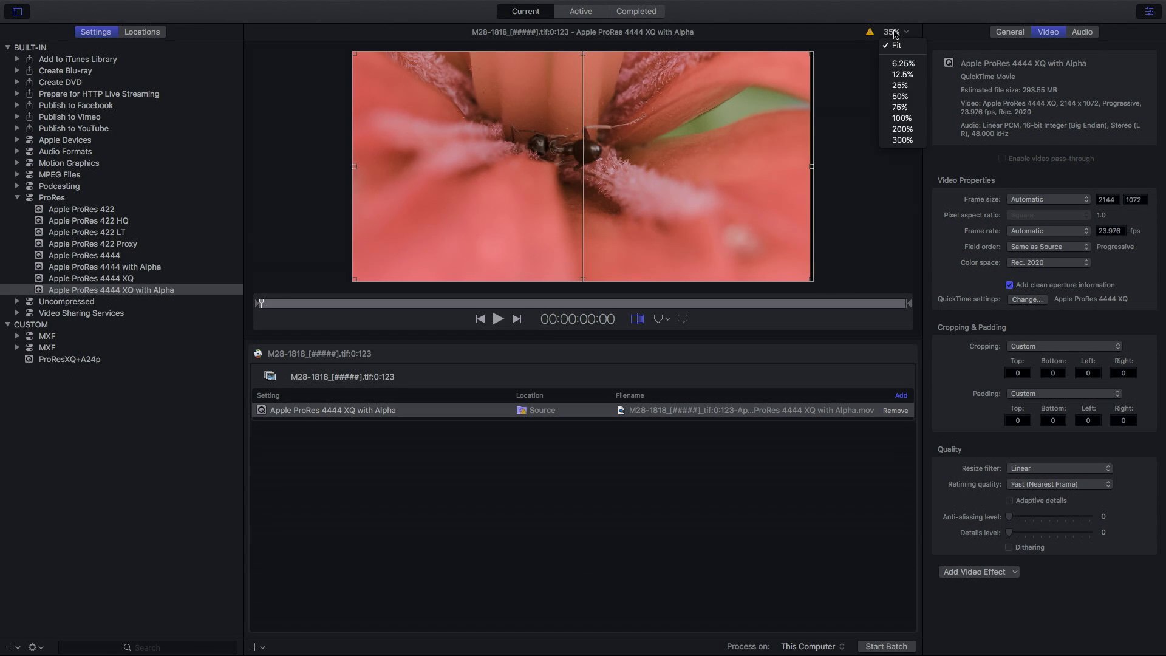
pyautogui.click(902, 107)
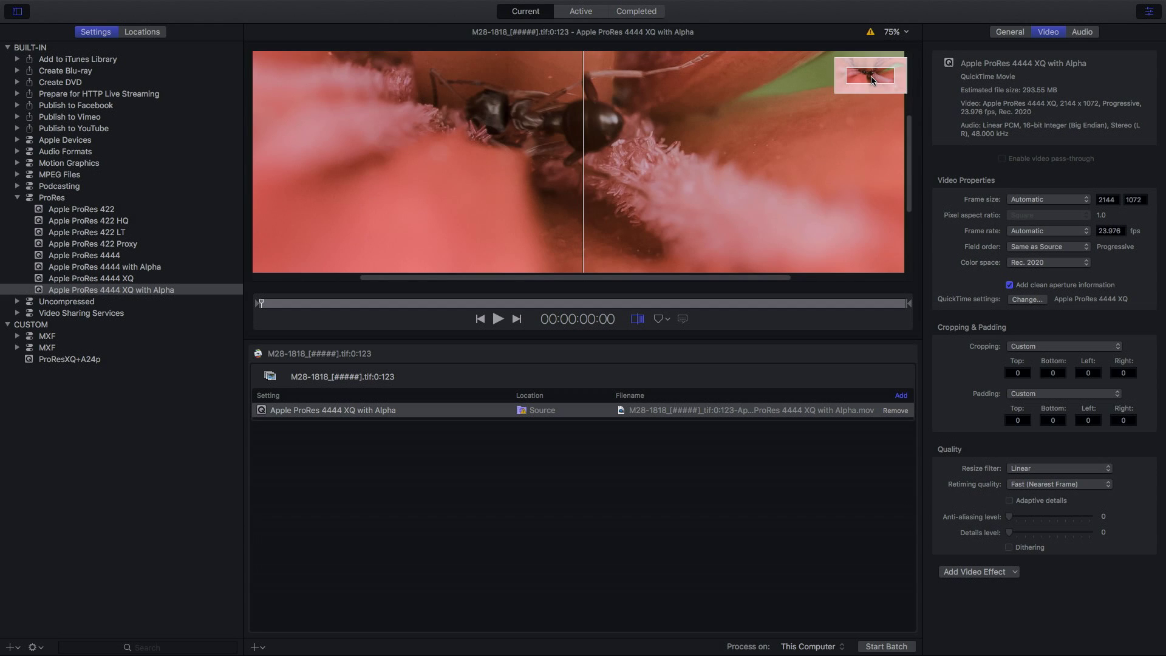
pyautogui.moveTo(909, 169)
pyautogui.mouseDown()
pyautogui.moveTo(912, 122)
pyautogui.moveTo(906, 170)
pyautogui.mouseUp()
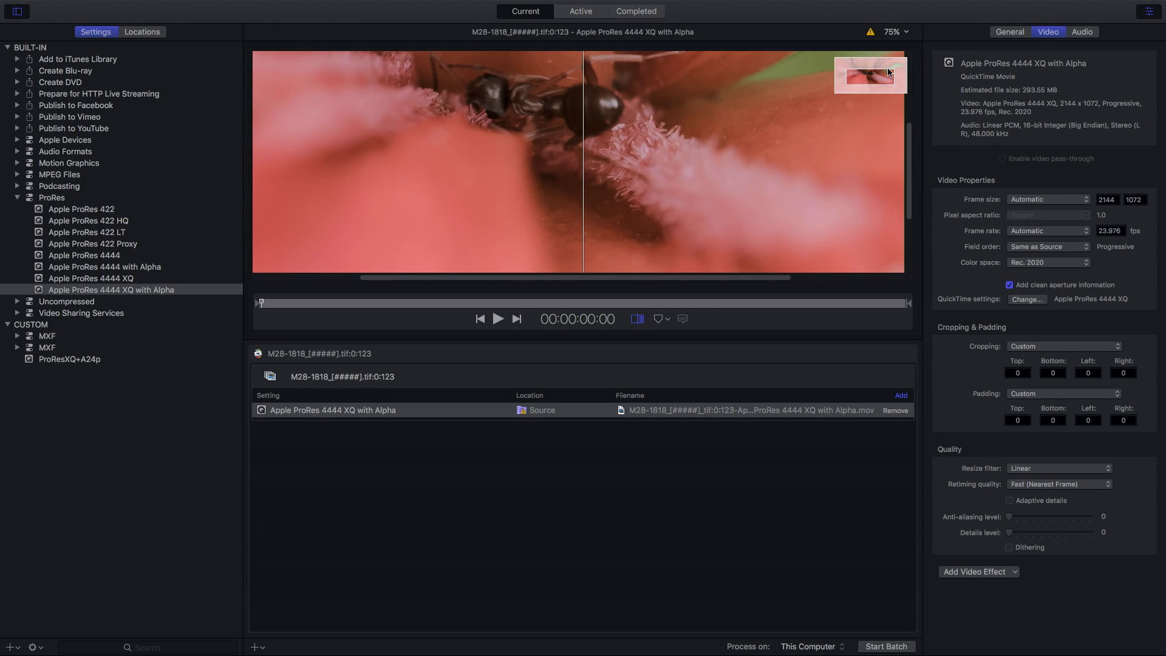
pyautogui.moveTo(873, 77); pyautogui.dragTo(899, 65)
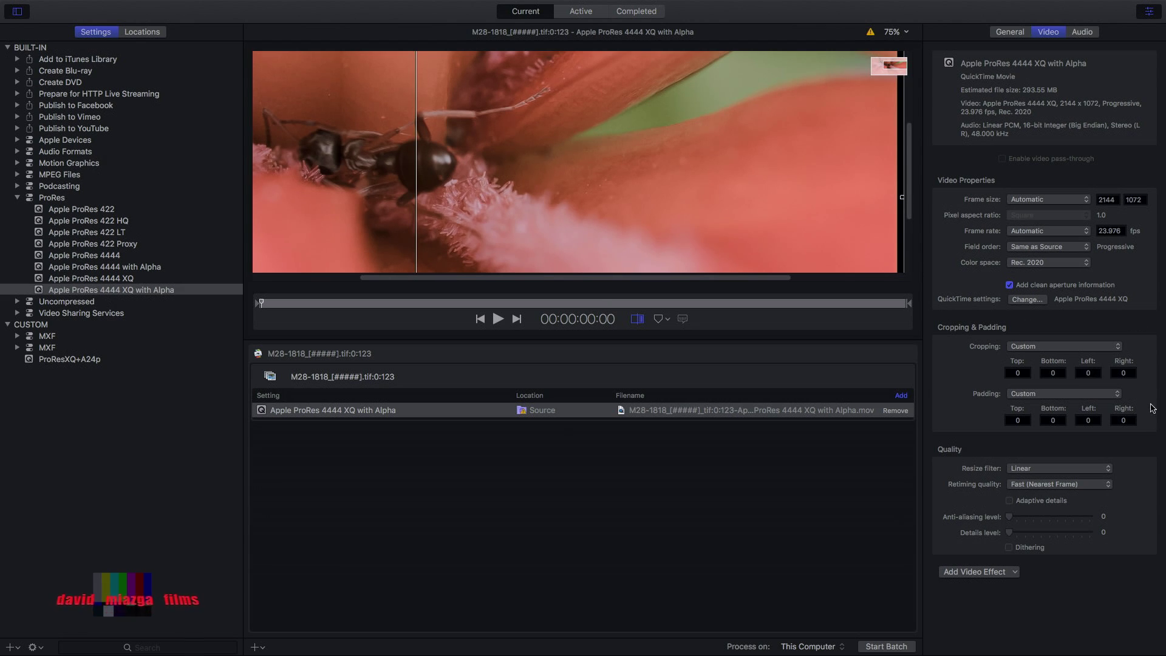
# Crop 15 pixels off the right edge for 2130 x 1072, then fit the preview and scrub forward.
pyautogui.click(1122, 373)
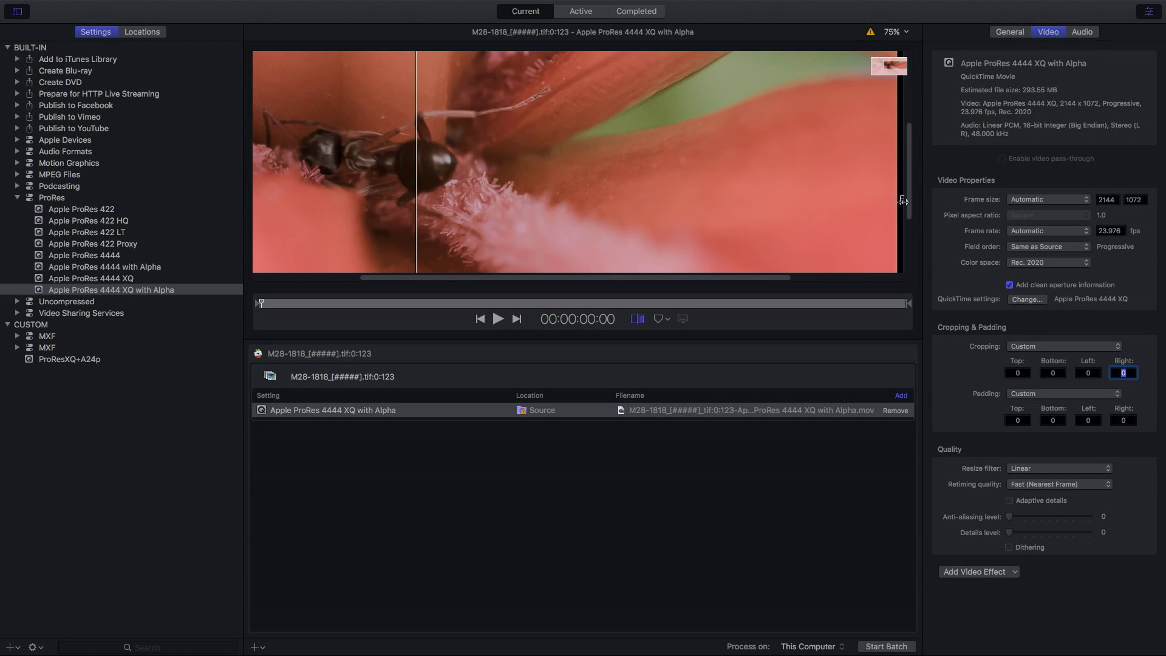
pyautogui.moveTo(902, 199); pyautogui.dragTo(897, 199)
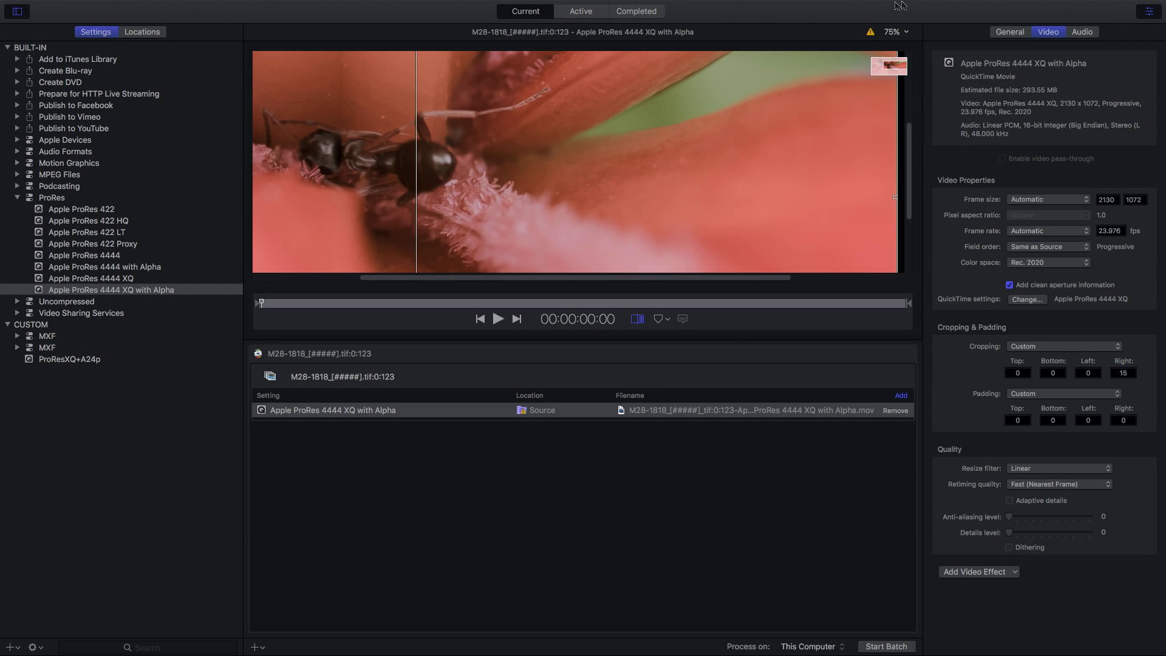
pyautogui.click(897, 35)
pyautogui.click(898, 45)
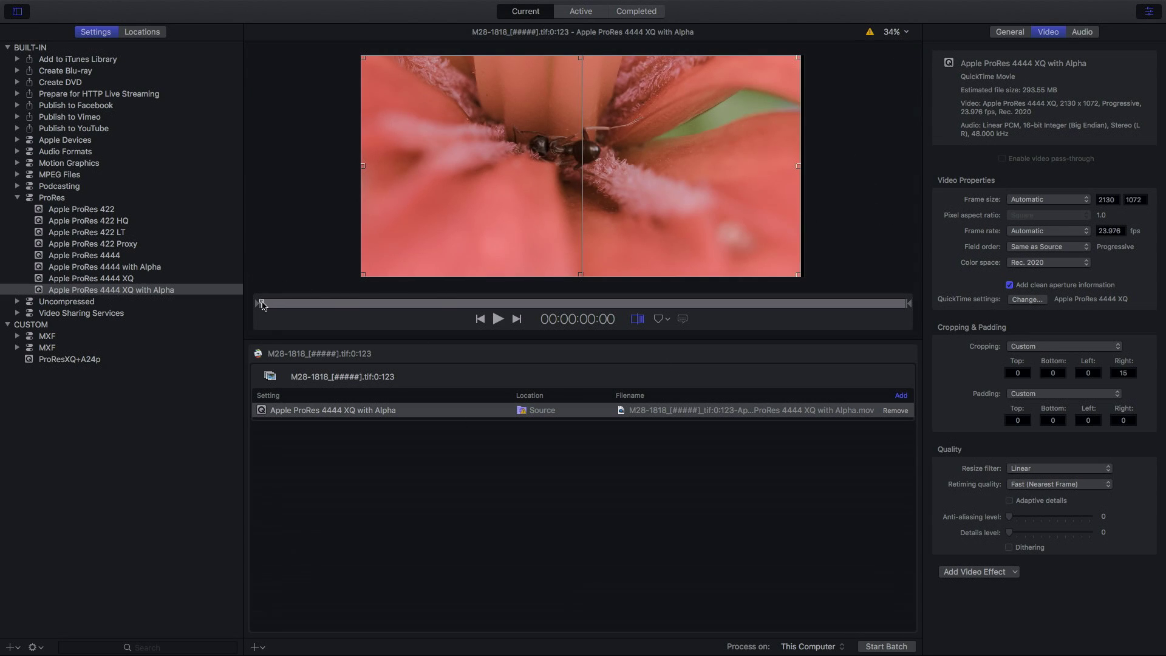
pyautogui.moveTo(262, 303); pyautogui.dragTo(320, 299)
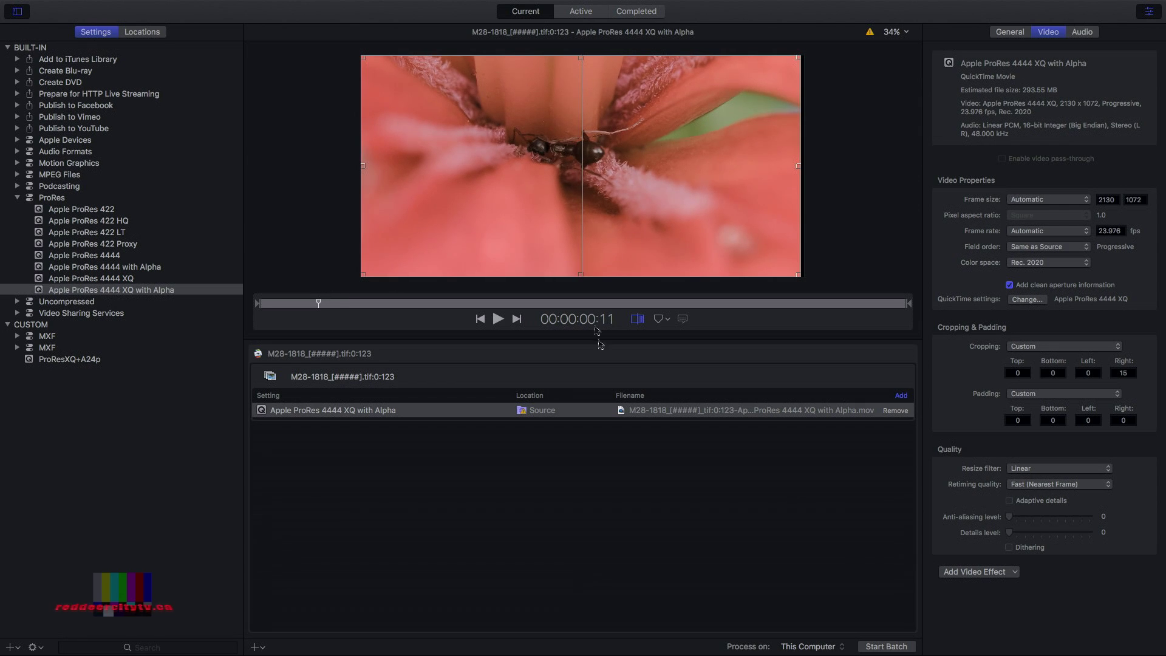
# Set the job's output Location to the custom folder Raid0 1TB > 10bit_Ant2k.
pyautogui.rightClick(536, 415)
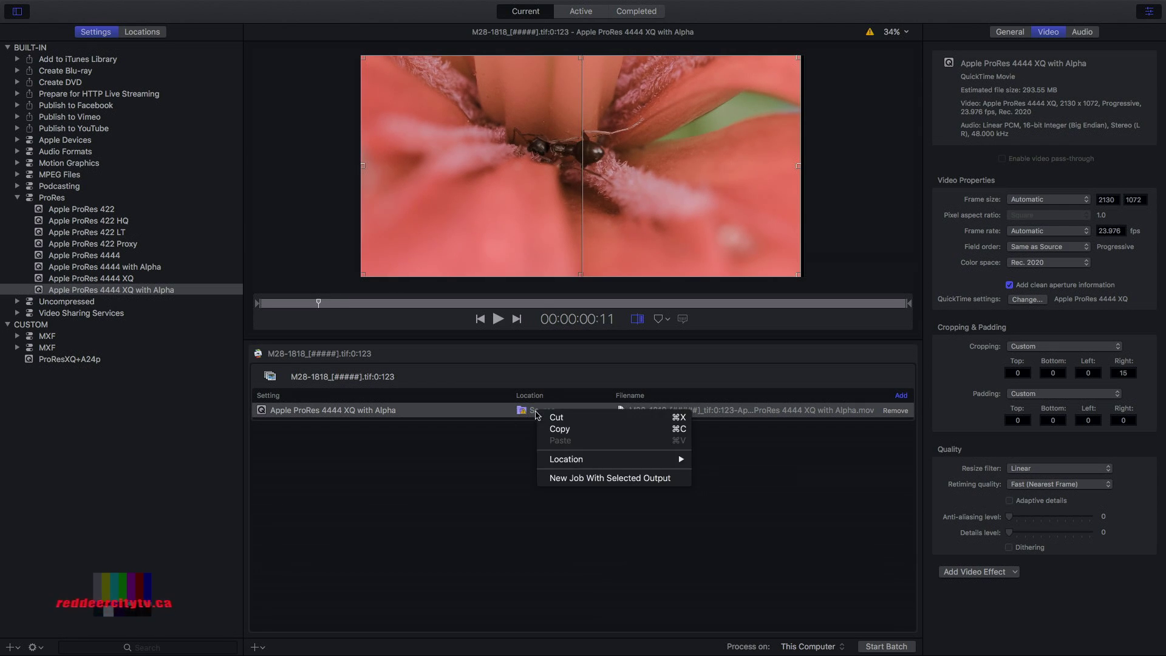
pyautogui.moveTo(568, 460)
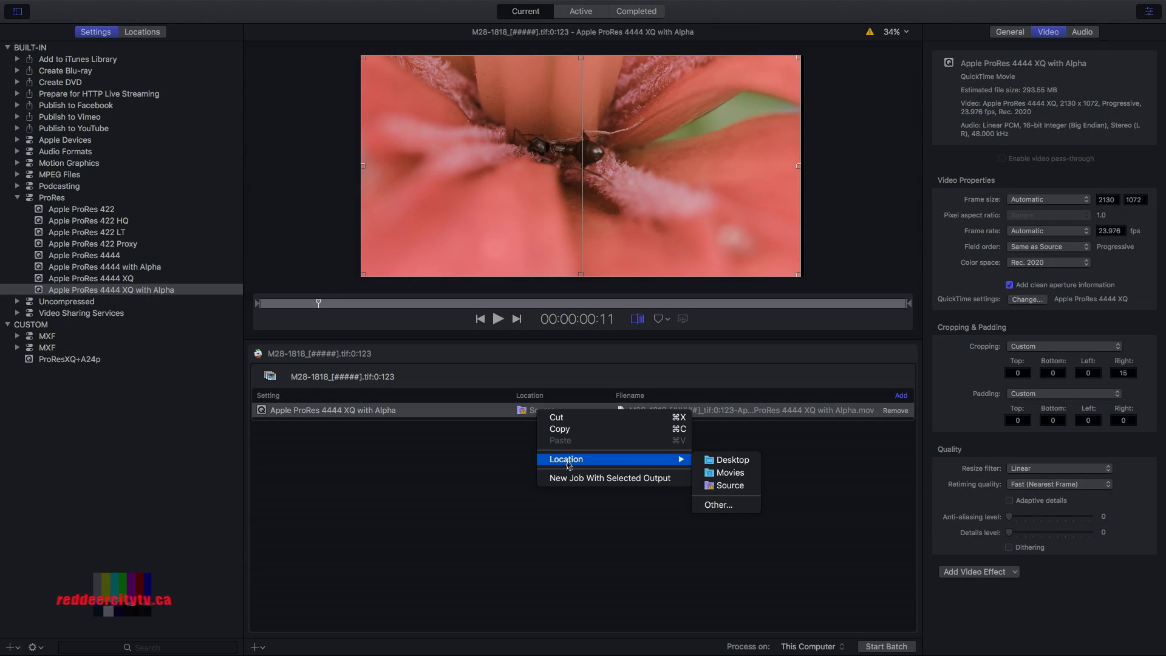
pyautogui.click(719, 505)
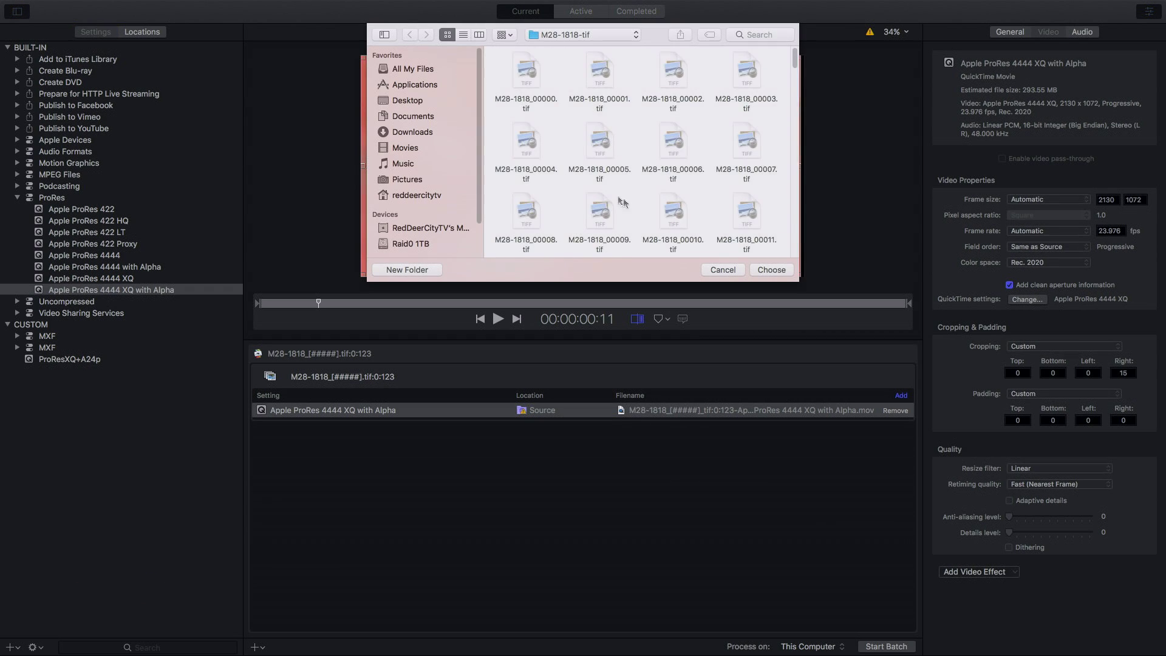
pyautogui.click(401, 245)
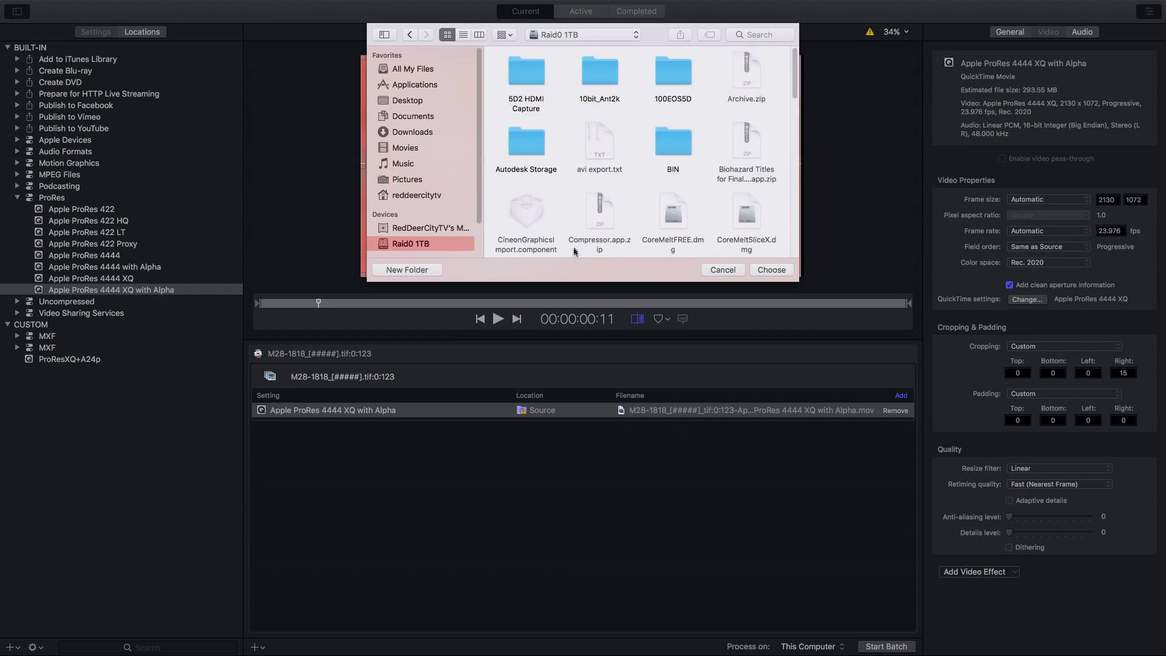
pyautogui.doubleClick(598, 84)
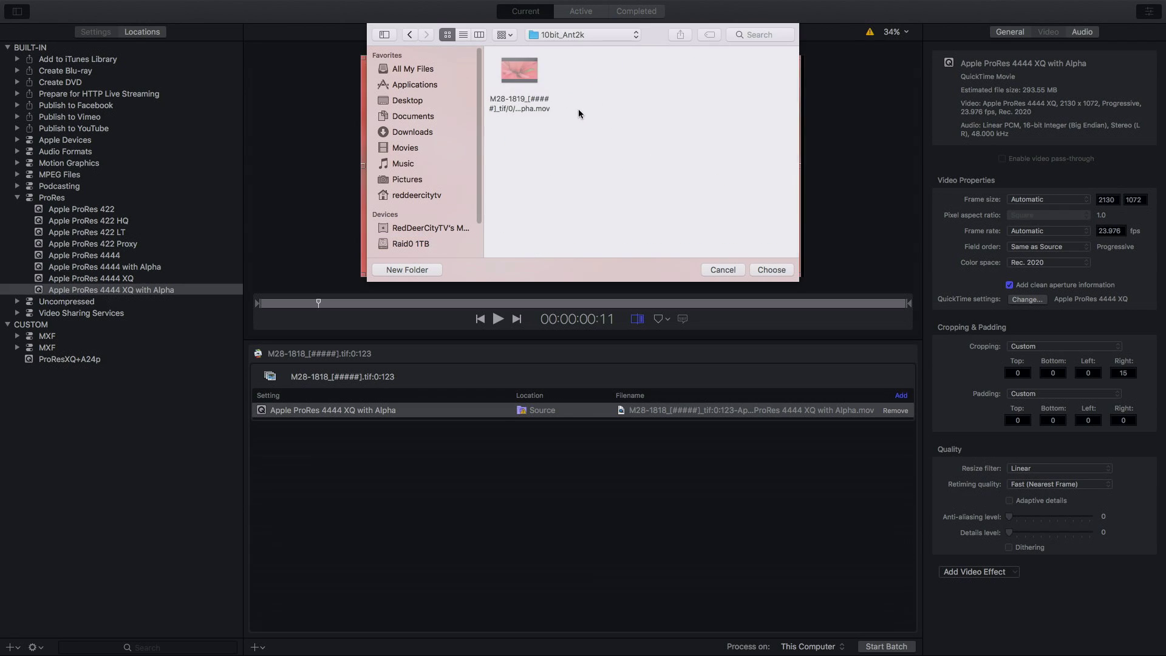
pyautogui.click(781, 275)
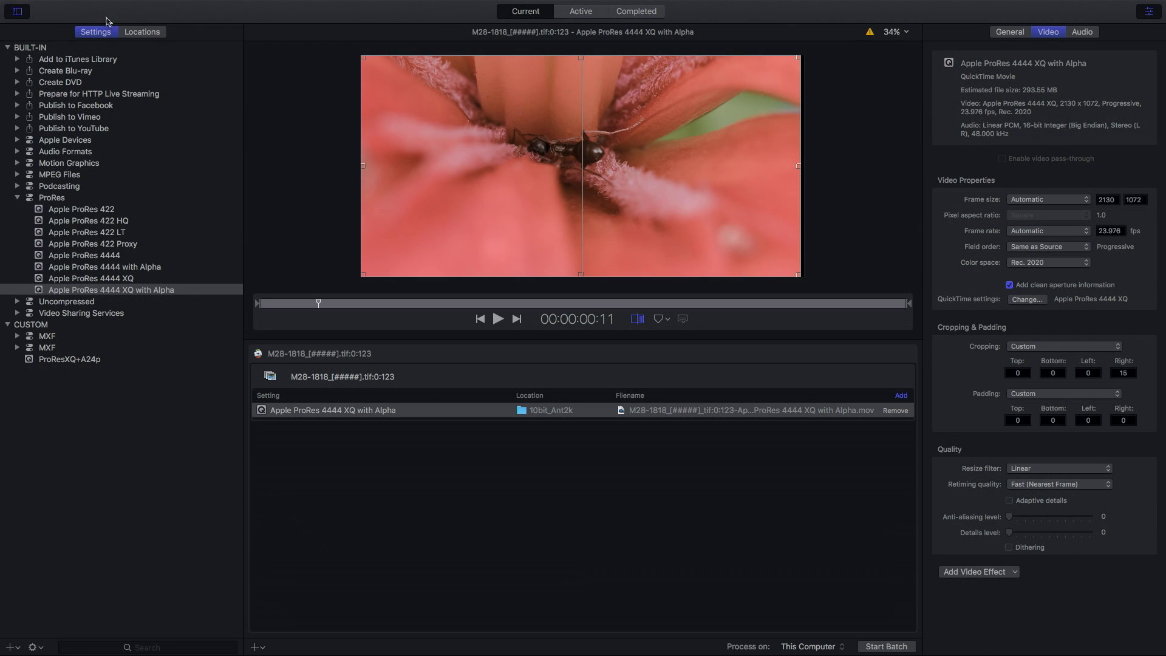
# Exit Compressor's full screen and show Raid0 1TB > 10bit_Ant2k in Finder icon view.
pyautogui.moveTo(94, 4)
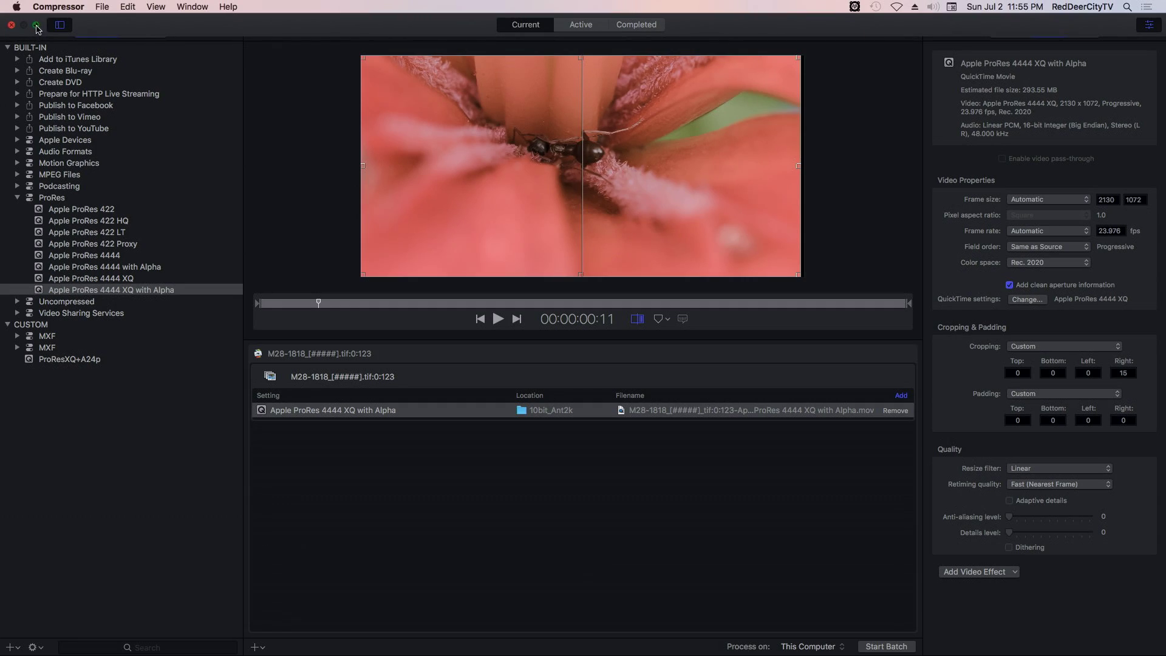
pyautogui.click(37, 27)
pyautogui.click(121, 631)
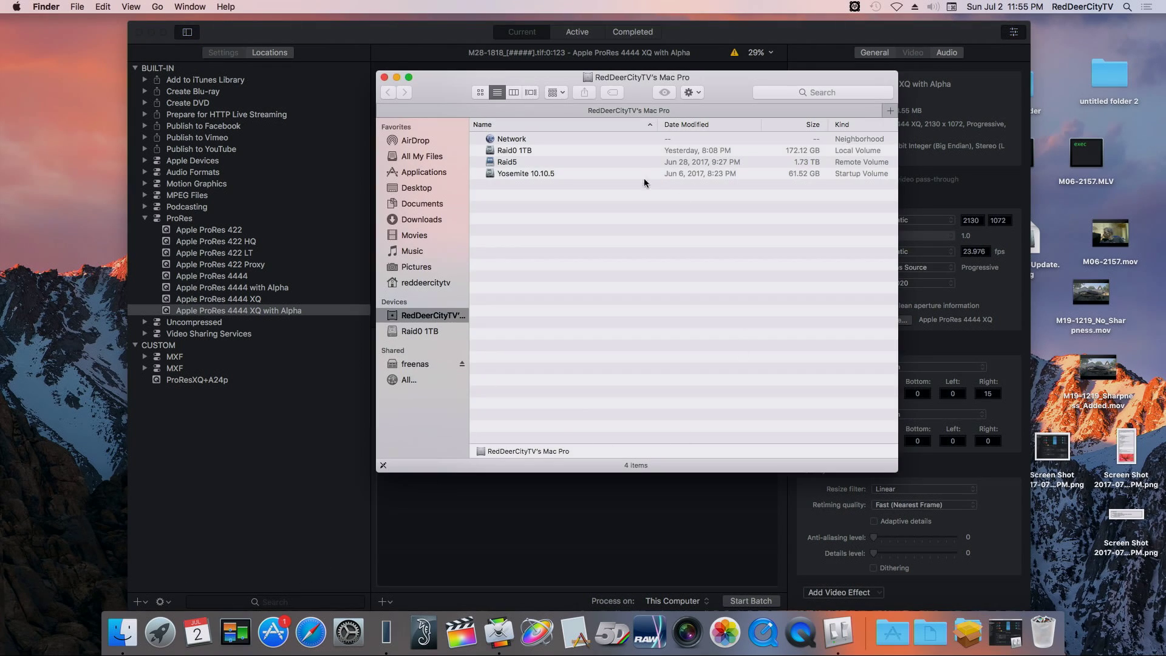
pyautogui.doubleClick(521, 151)
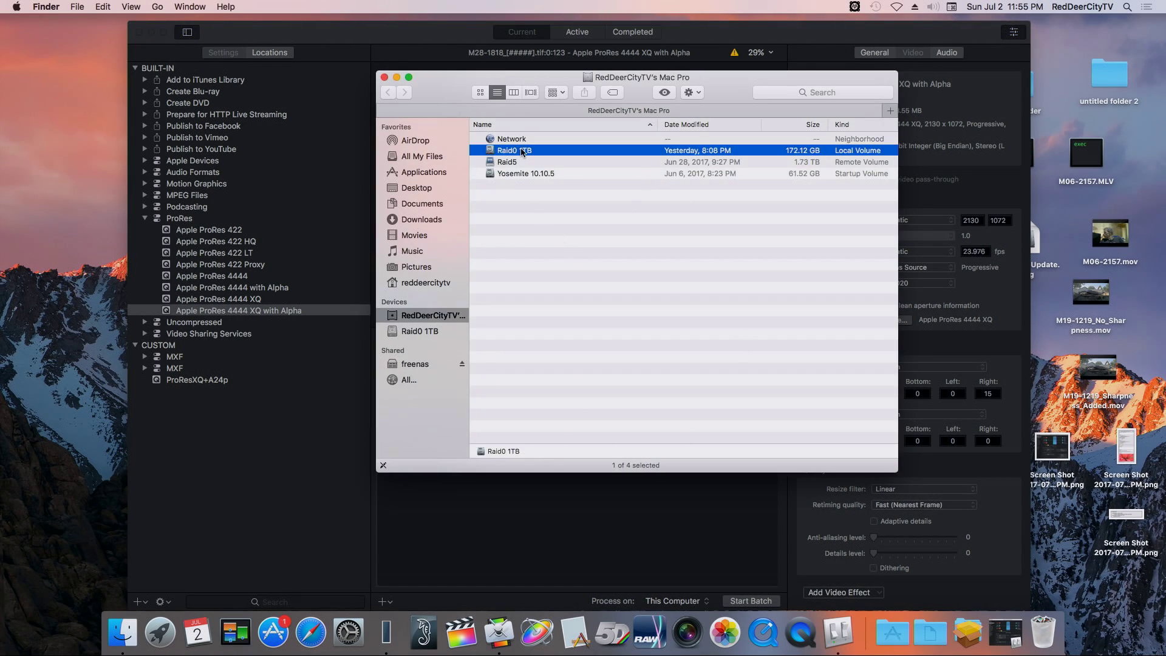
pyautogui.doubleClick(521, 151)
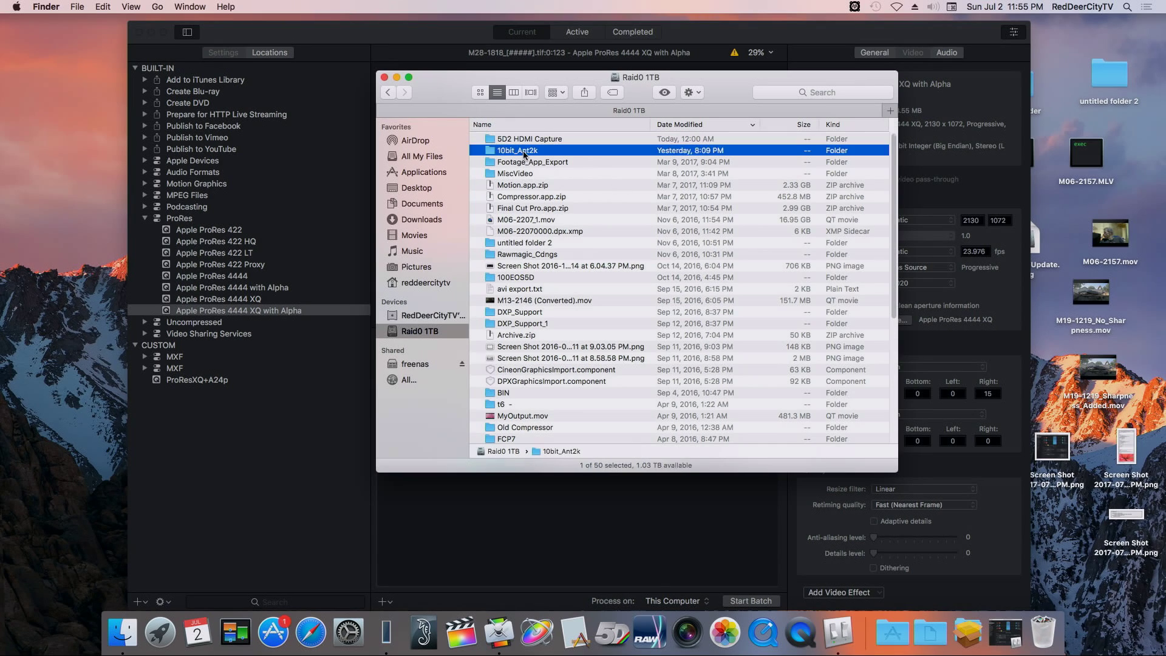
pyautogui.click(554, 140)
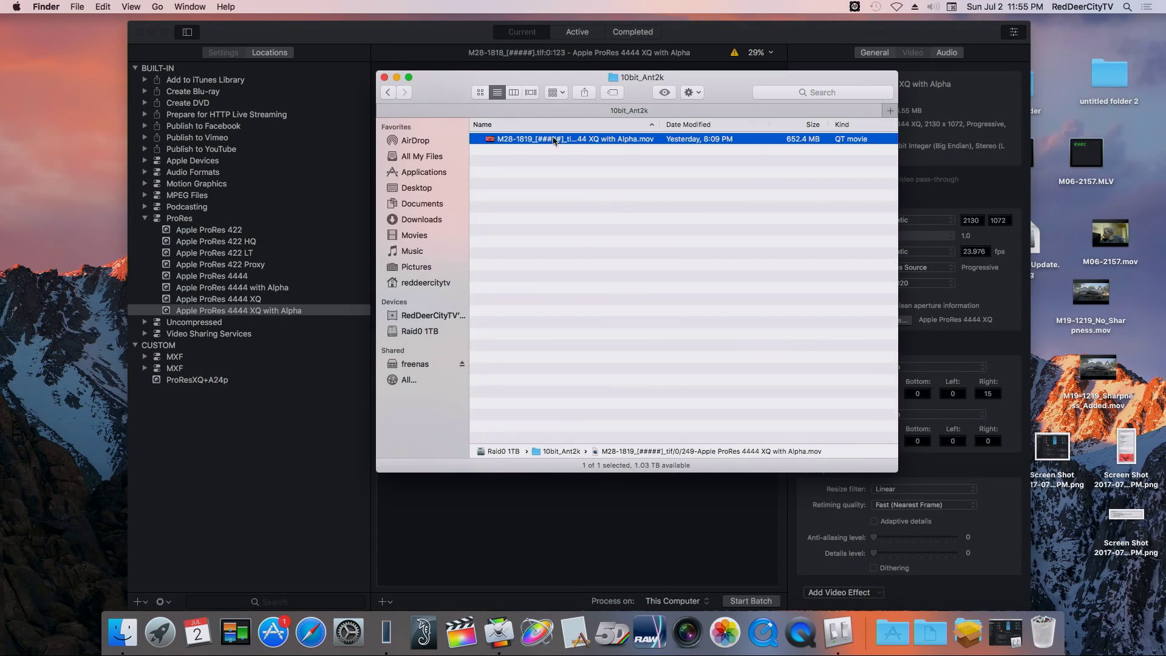
pyautogui.click(480, 92)
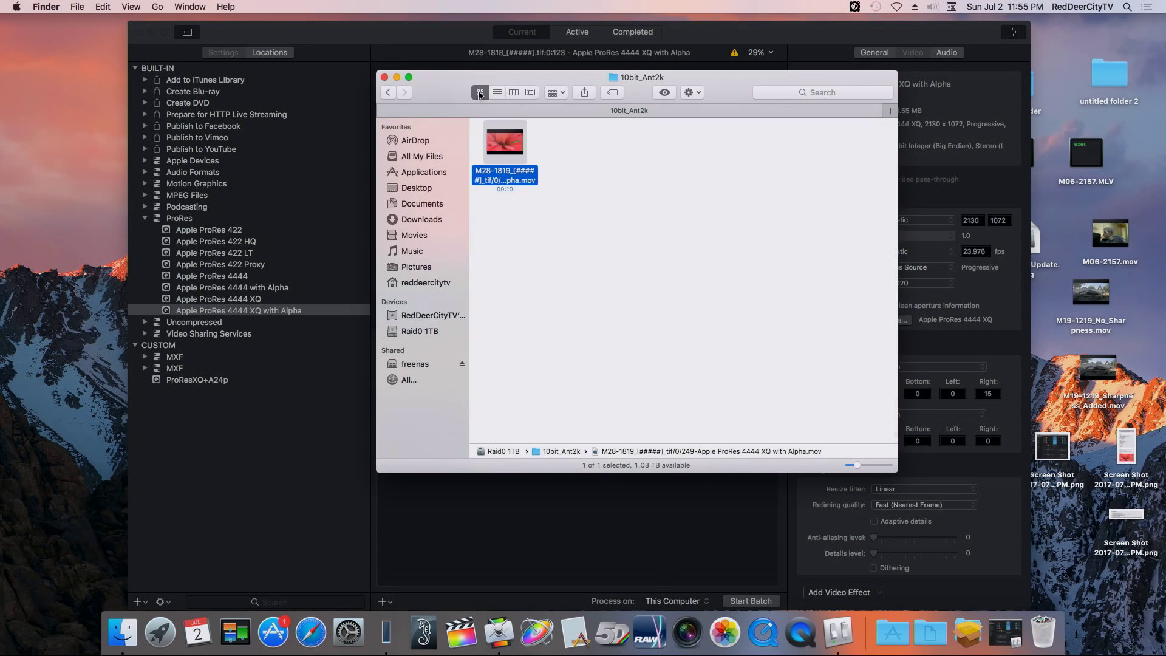
# Get Info on the exported movie and highlight its Bt 2020 (9-1-9) colour profile.
pyautogui.rightClick(495, 152)
pyautogui.click(537, 207)
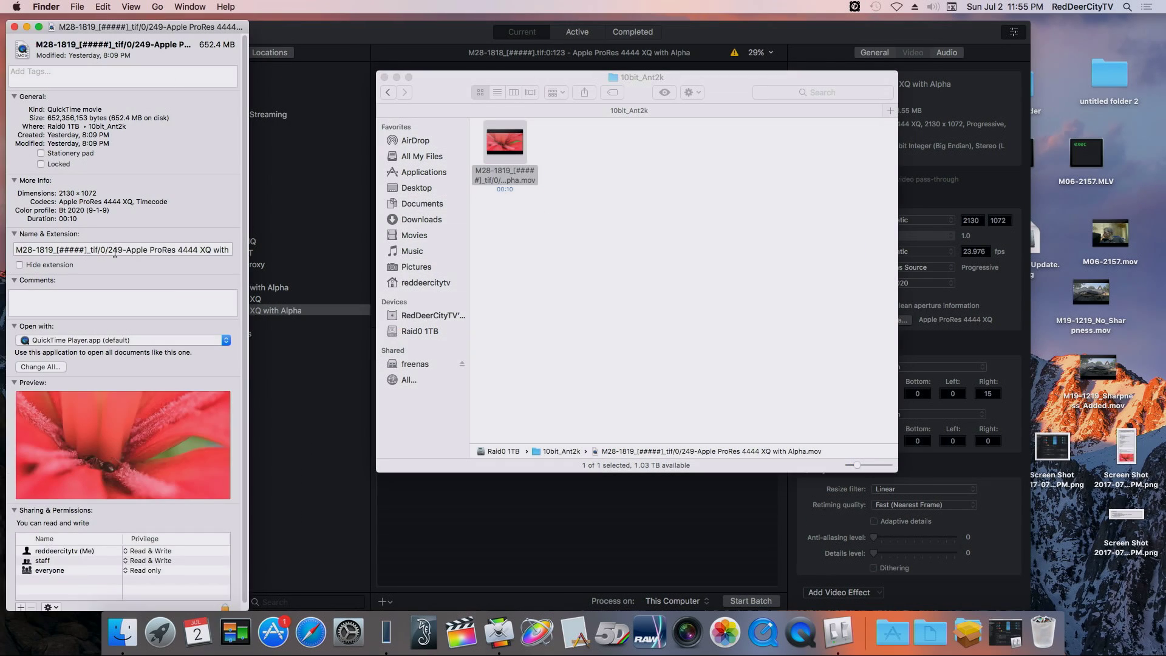
pyautogui.moveTo(113, 31); pyautogui.dragTo(514, 62)
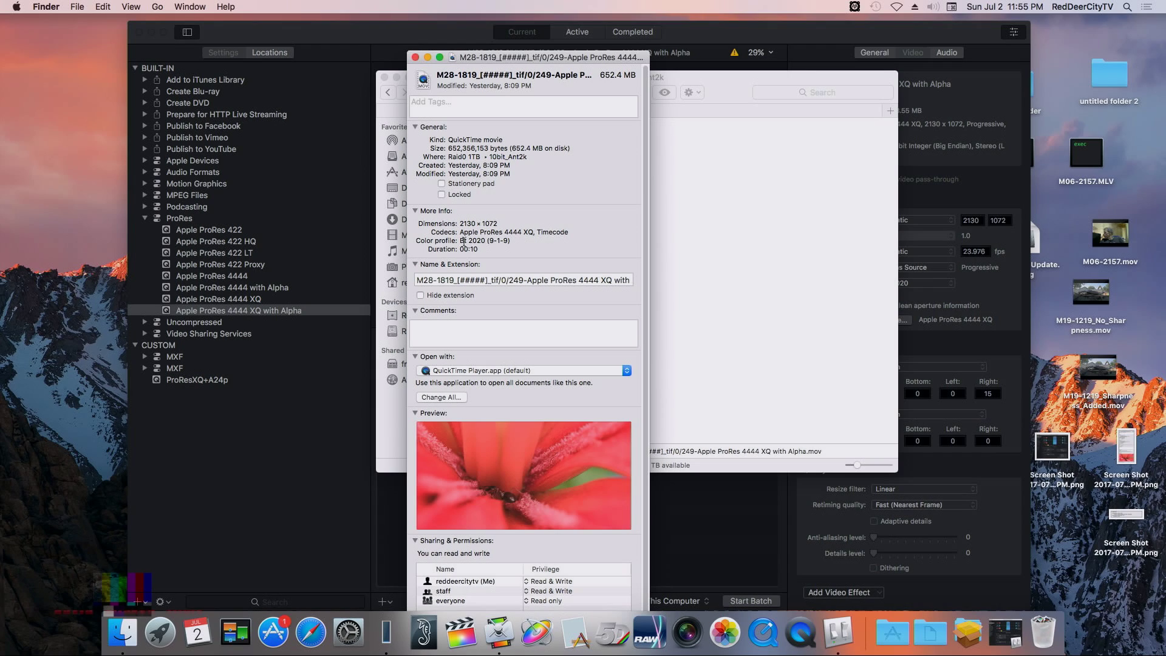
pyautogui.moveTo(509, 241); pyautogui.dragTo(459, 241)
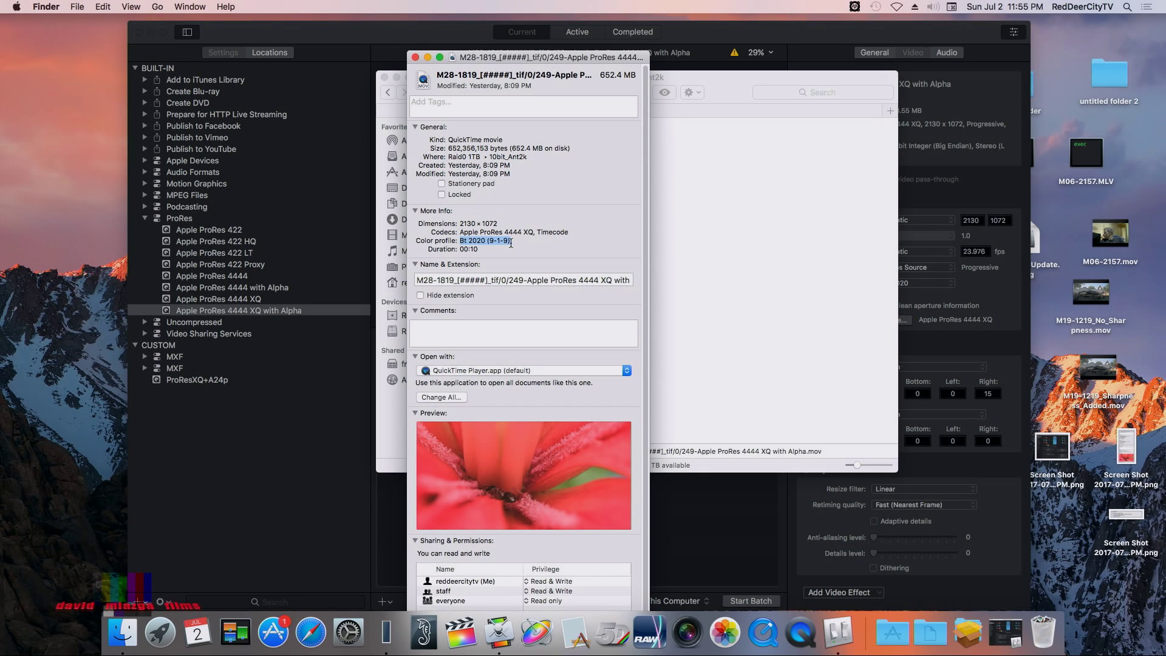
# Move the Info window aside, bring the folder window forward and go to Movies.
pyautogui.moveTo(564, 60); pyautogui.dragTo(341, 47)
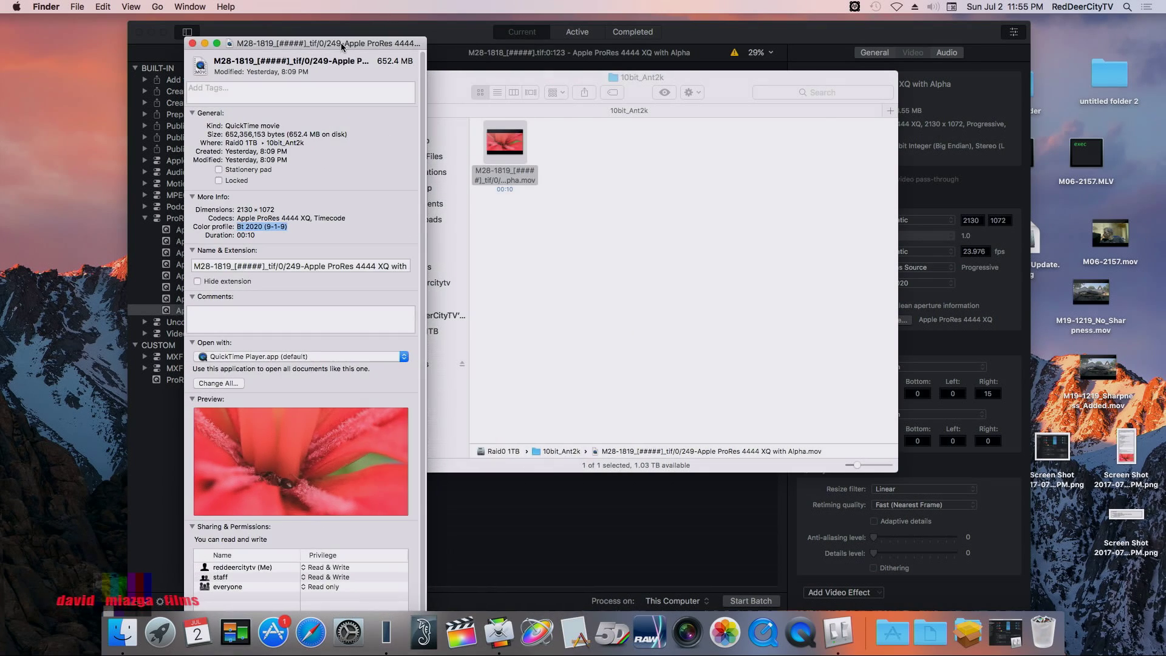
pyautogui.click(323, 224)
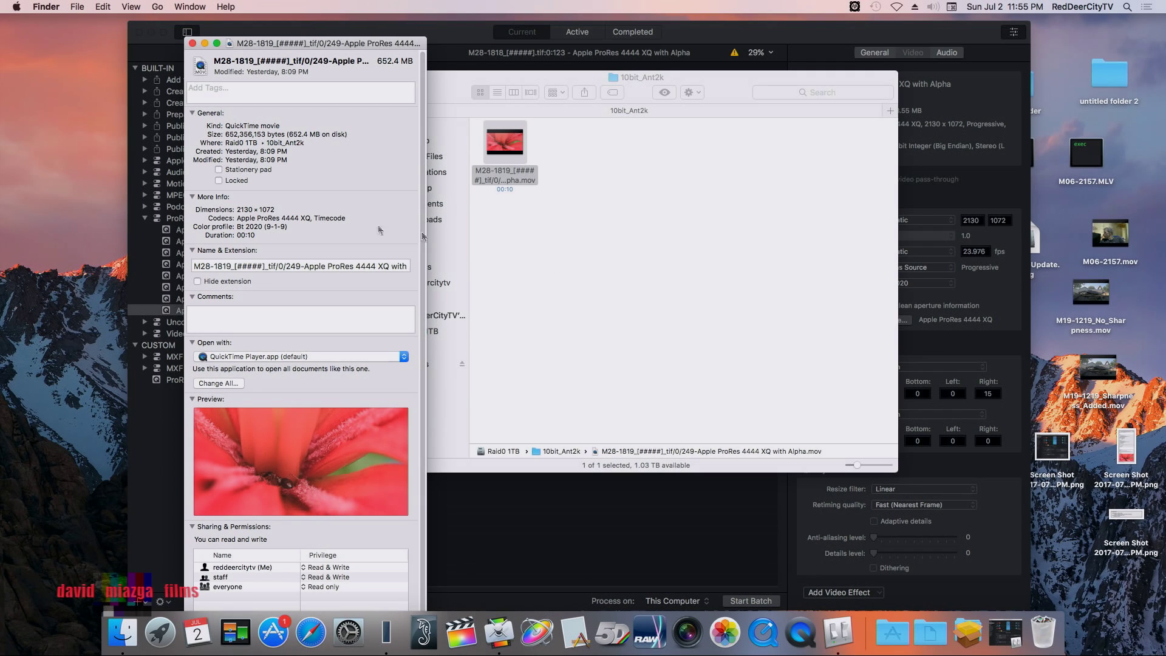
pyautogui.click(613, 280)
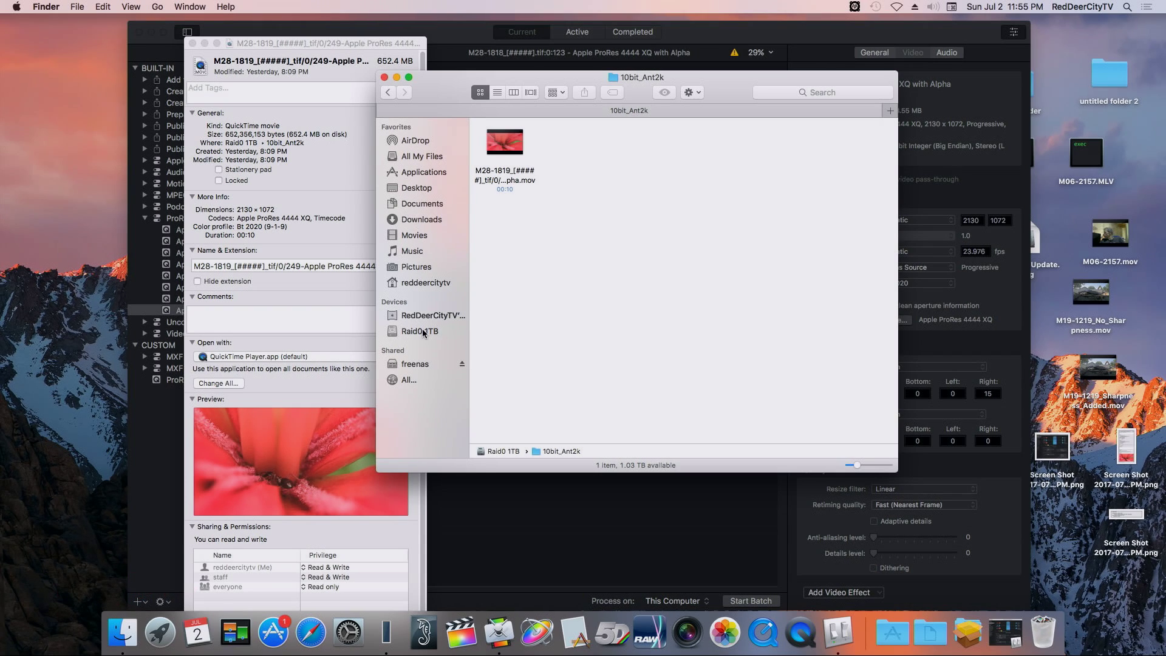
pyautogui.click(415, 239)
# Open Get Info for AJA Capture's ProRes422LT_ScreenCapture_4.mov and place it beside the export's.
pyautogui.doubleClick(505, 145)
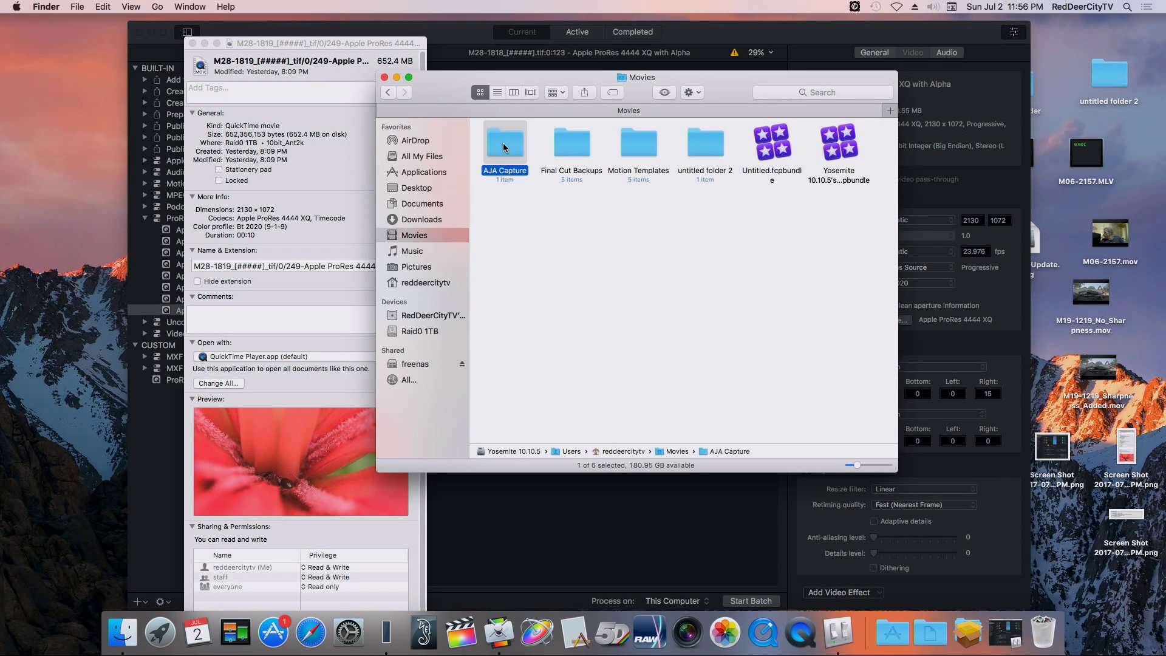
pyautogui.click(503, 145)
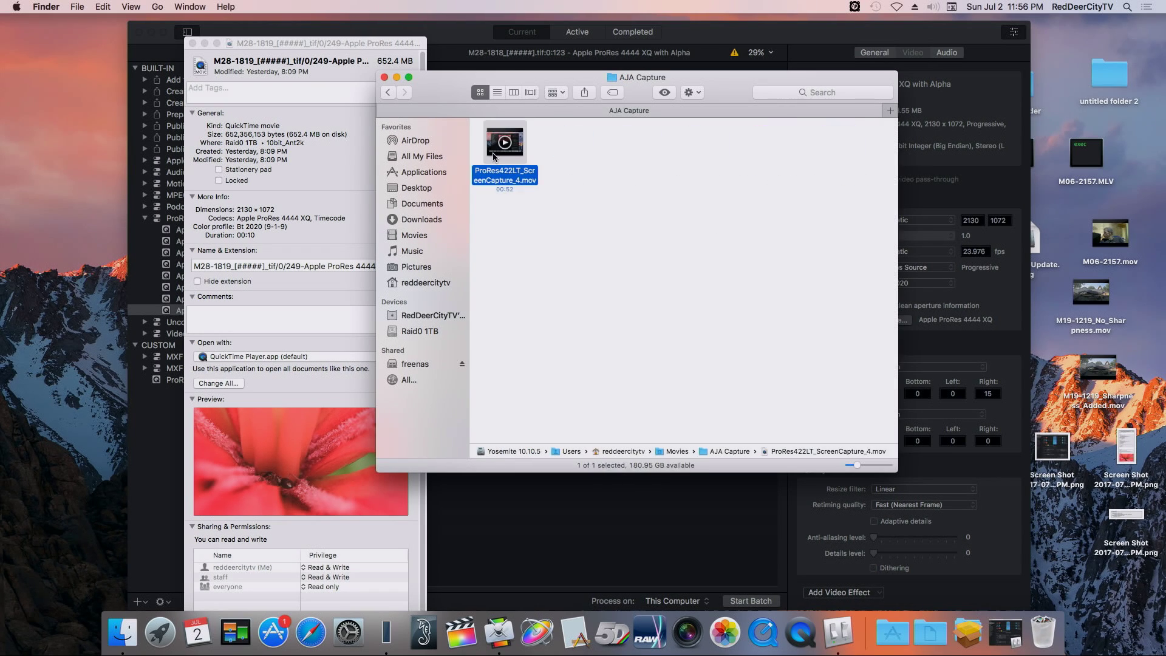
pyautogui.rightClick(494, 155)
pyautogui.click(523, 208)
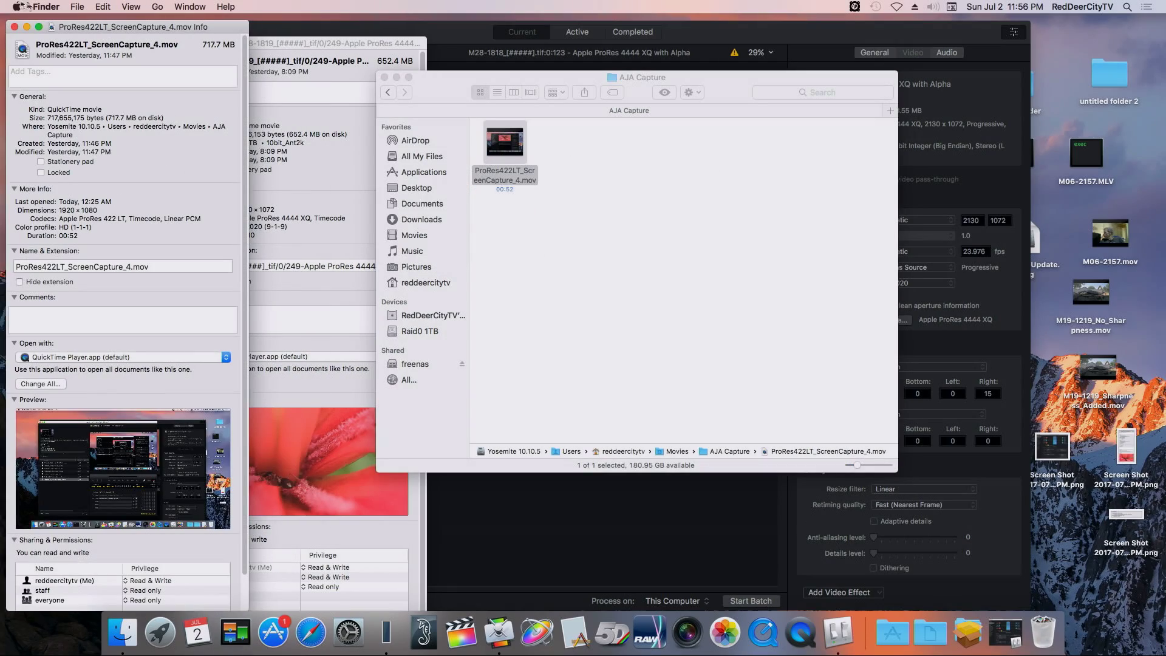
pyautogui.moveTo(116, 28); pyautogui.dragTo(692, 41)
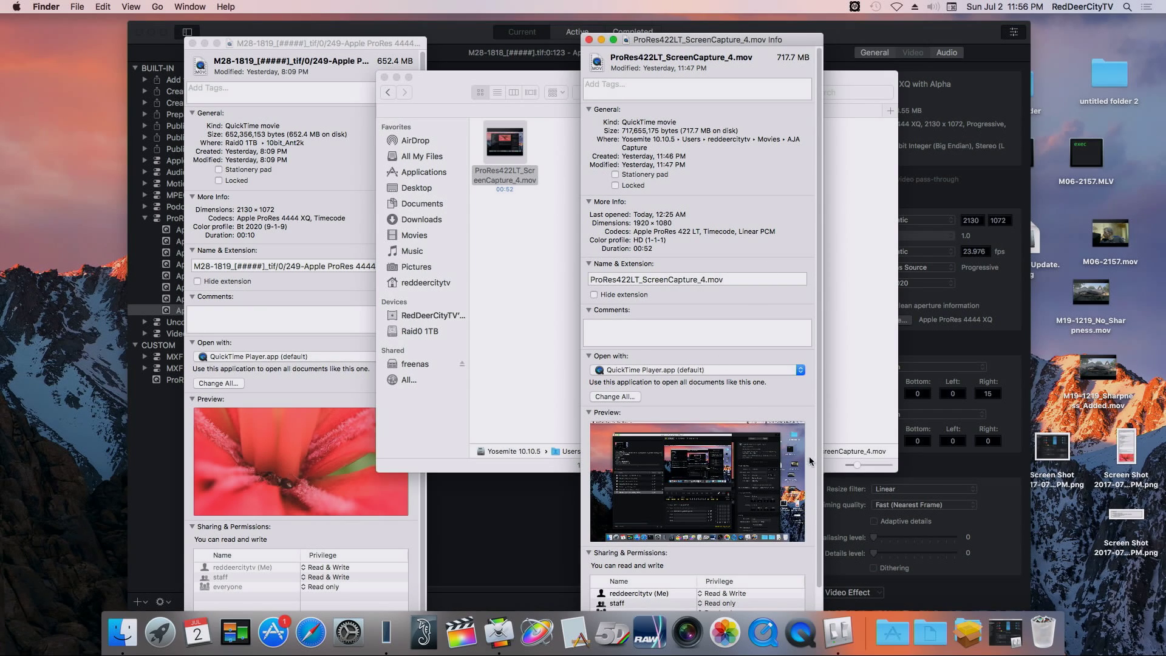
# Highlight the capture's HD (1-1-1) colour profile value.
pyautogui.moveTo(766, 482)
pyautogui.moveTo(665, 242); pyautogui.dragTo(640, 241)
pyautogui.click(675, 242)
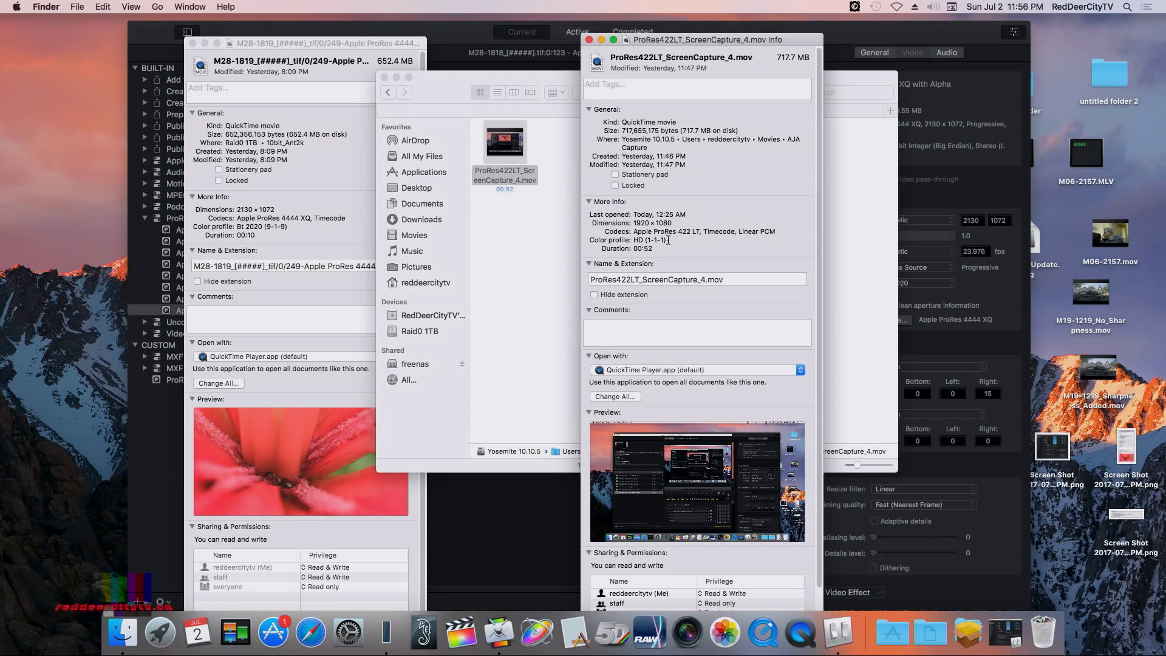
pyautogui.moveTo(668, 240); pyautogui.dragTo(640, 241)
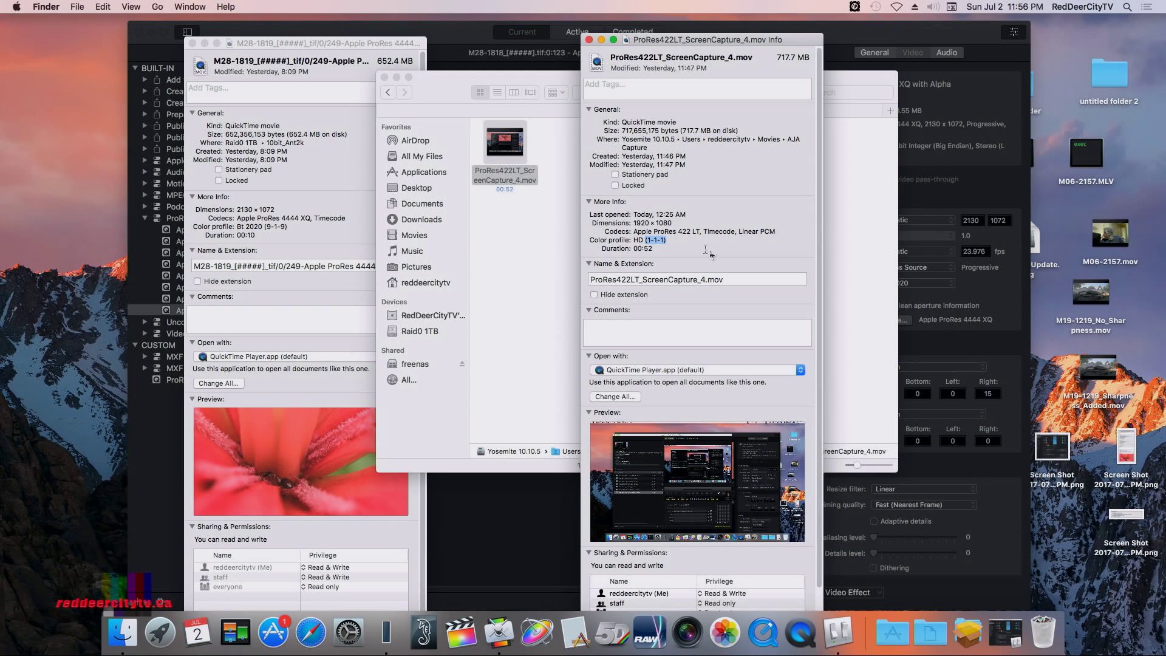
pyautogui.click(668, 240)
# Compare the export's Bt 2020 (9-1-9) profile against the capture's (1-1-1) value.
pyautogui.click(266, 218)
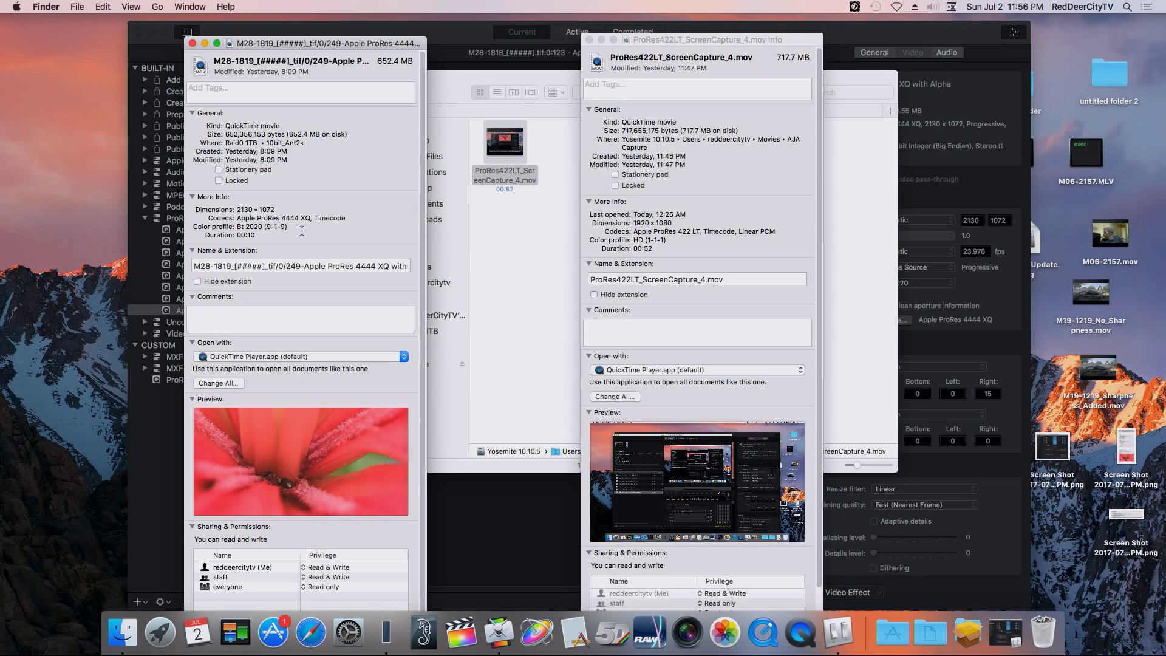
pyautogui.moveTo(286, 227); pyautogui.dragTo(239, 226)
pyautogui.click(678, 244)
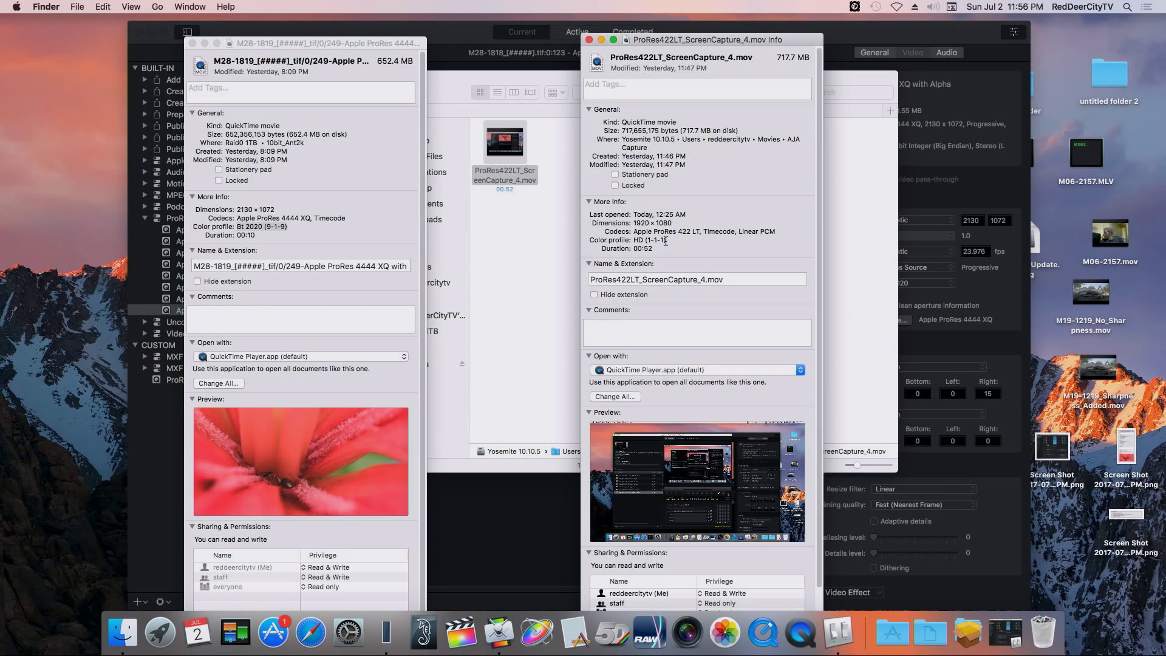
pyautogui.moveTo(665, 241); pyautogui.dragTo(645, 240)
pyautogui.click(686, 247)
pyautogui.tripleClick(267, 230)
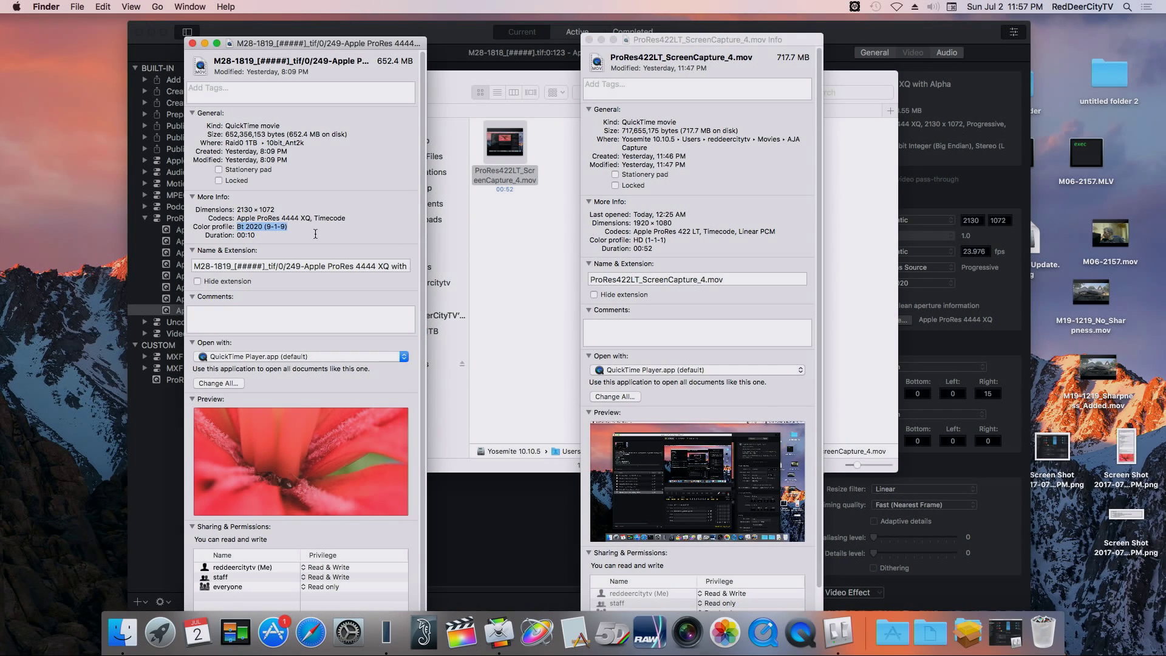
# Switch between both Info windows again, highlighting 2020 (9-1-9) in the export's profile.
pyautogui.click(707, 251)
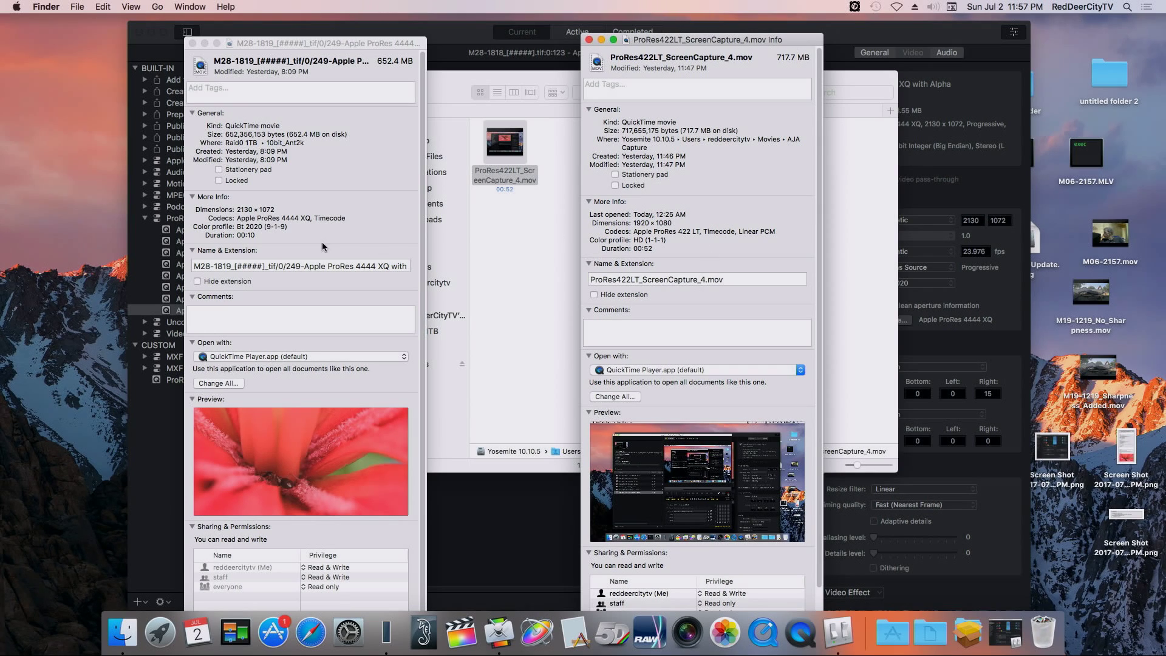
pyautogui.click(245, 228)
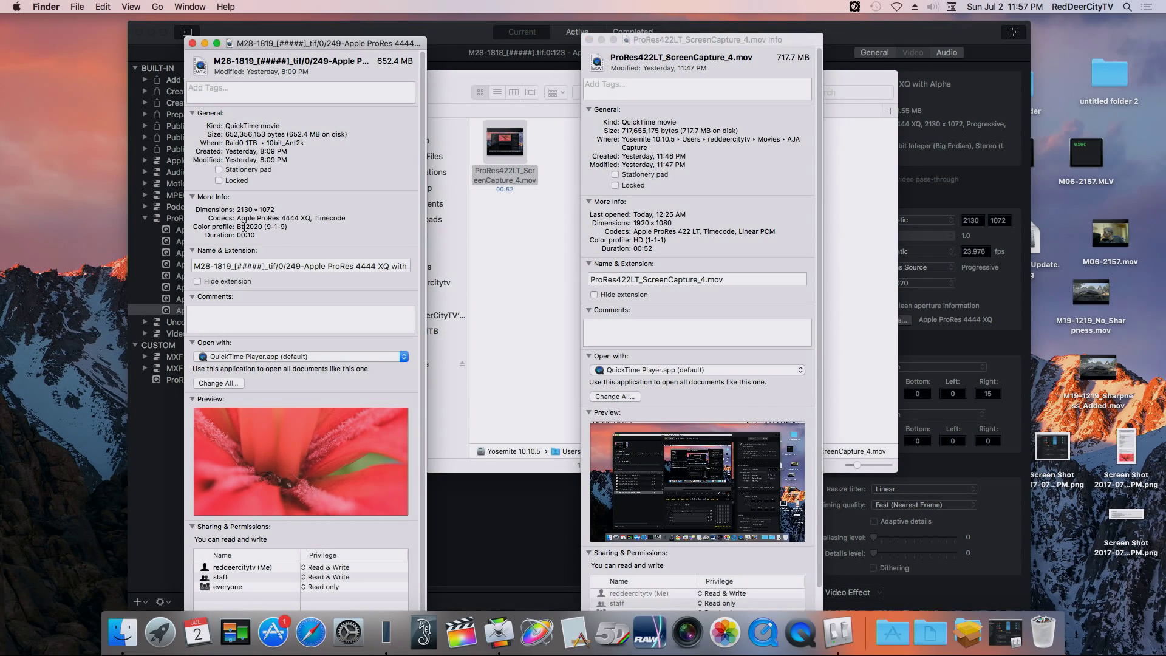
pyautogui.moveTo(245, 227); pyautogui.dragTo(287, 227)
pyautogui.click(317, 235)
pyautogui.click(732, 250)
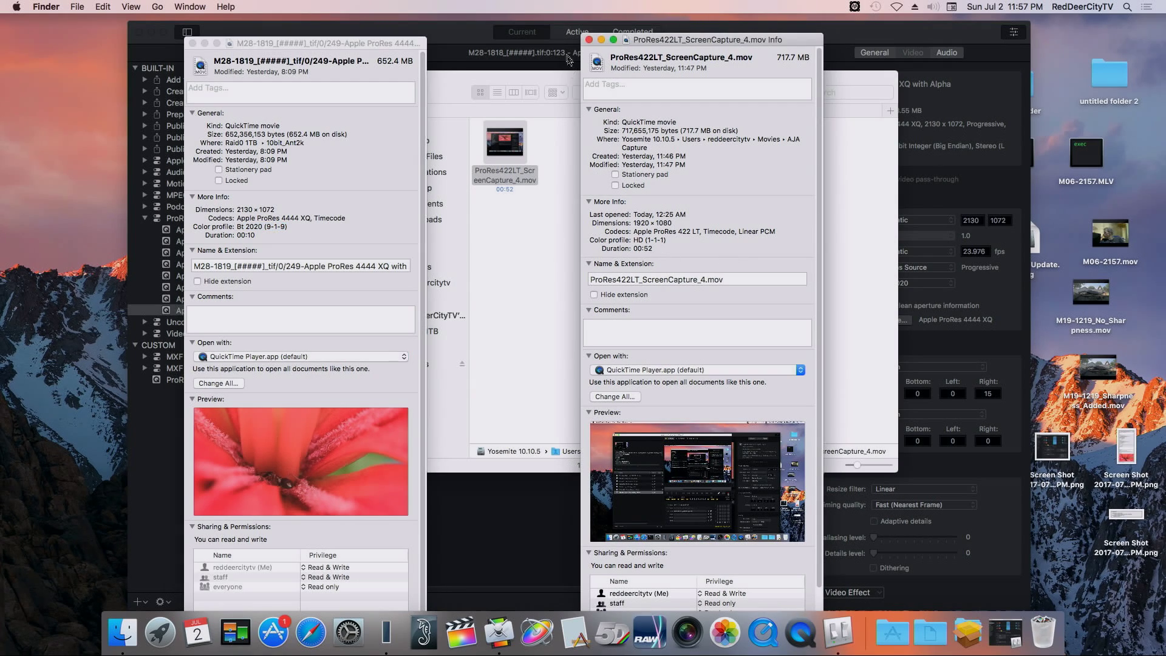
# Close both Info windows and the AJA Capture folder, returning to Compressor.
pyautogui.click(589, 39)
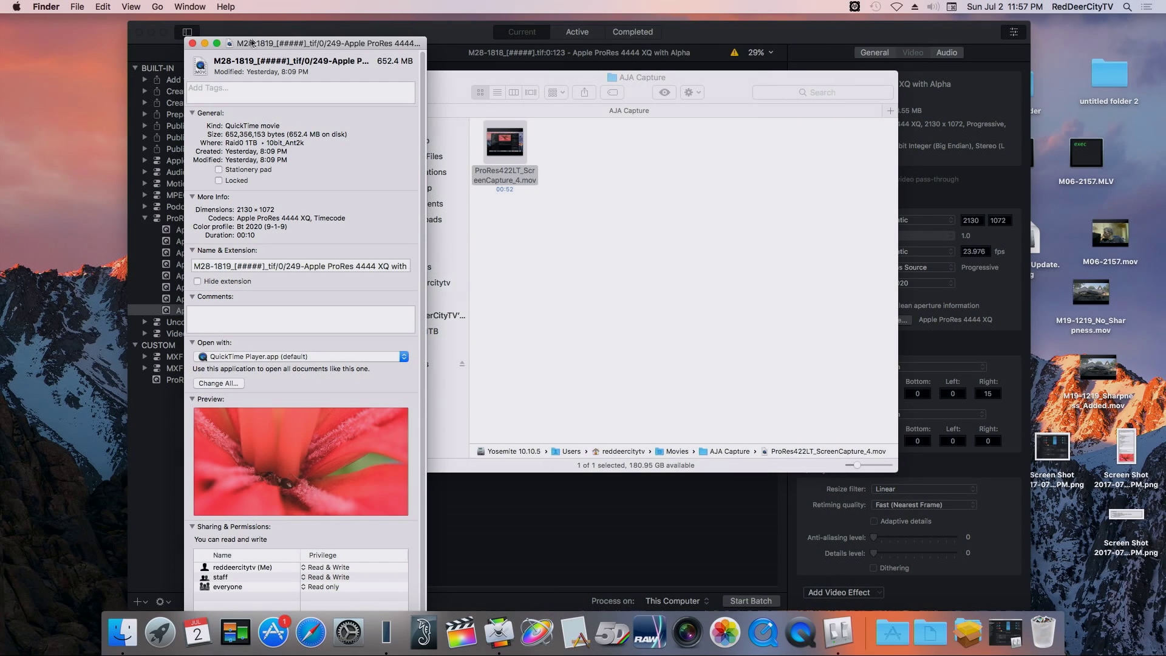
pyautogui.click(193, 43)
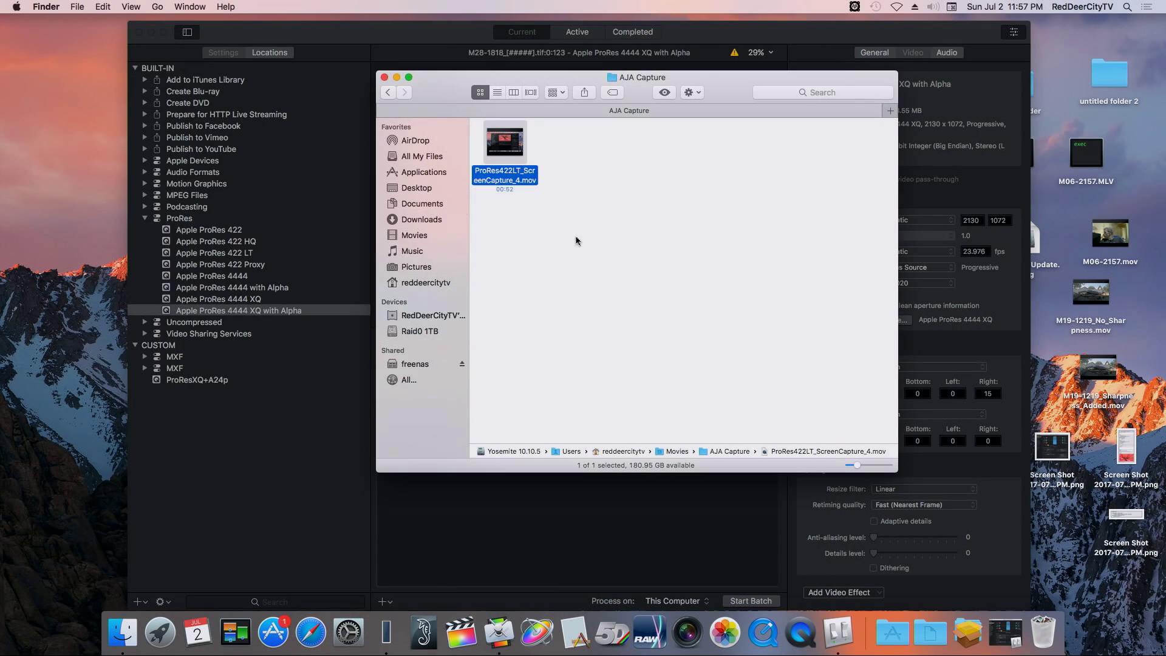
pyautogui.click(385, 78)
pyautogui.click(630, 516)
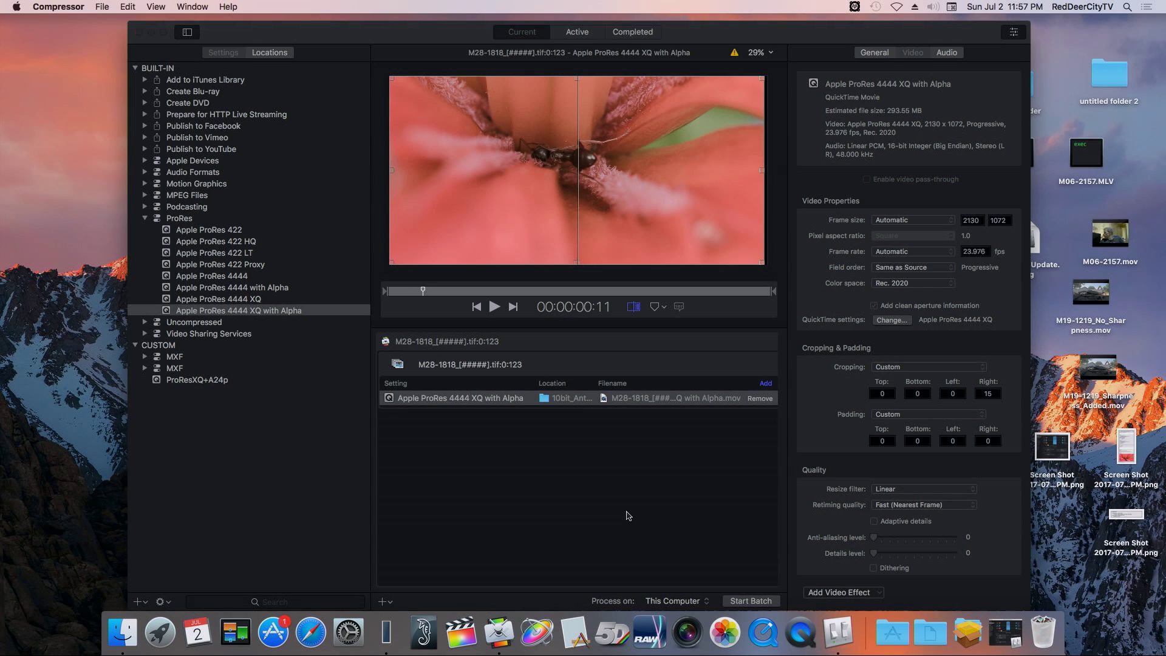
# Nudge the Compressor window and scrub the ant clip preview to about 00:00:01:15.
pyautogui.moveTo(382, 34); pyautogui.dragTo(391, 34)
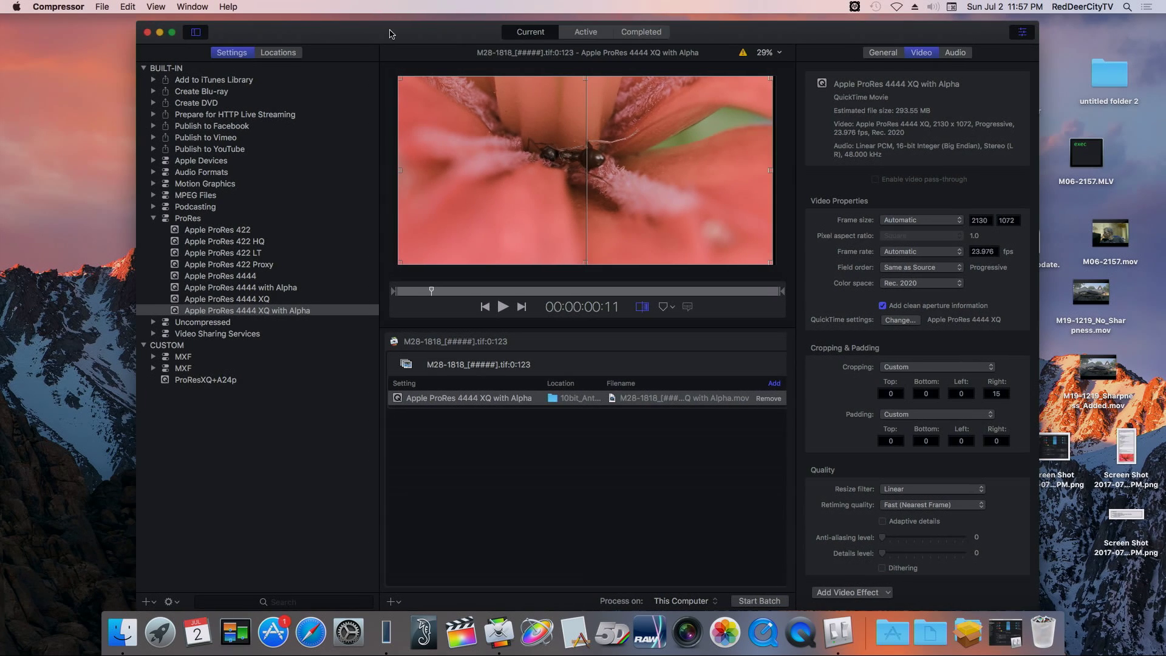
pyautogui.moveTo(741, 30); pyautogui.dragTo(735, 30)
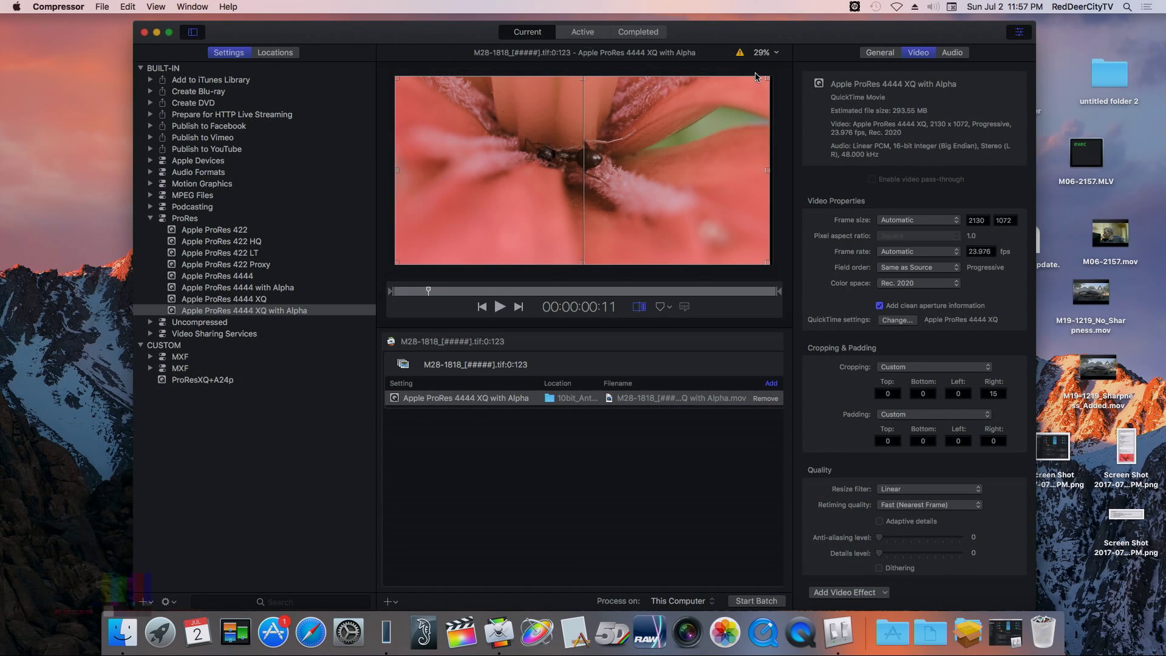
pyautogui.moveTo(360, 33); pyautogui.dragTo(356, 34)
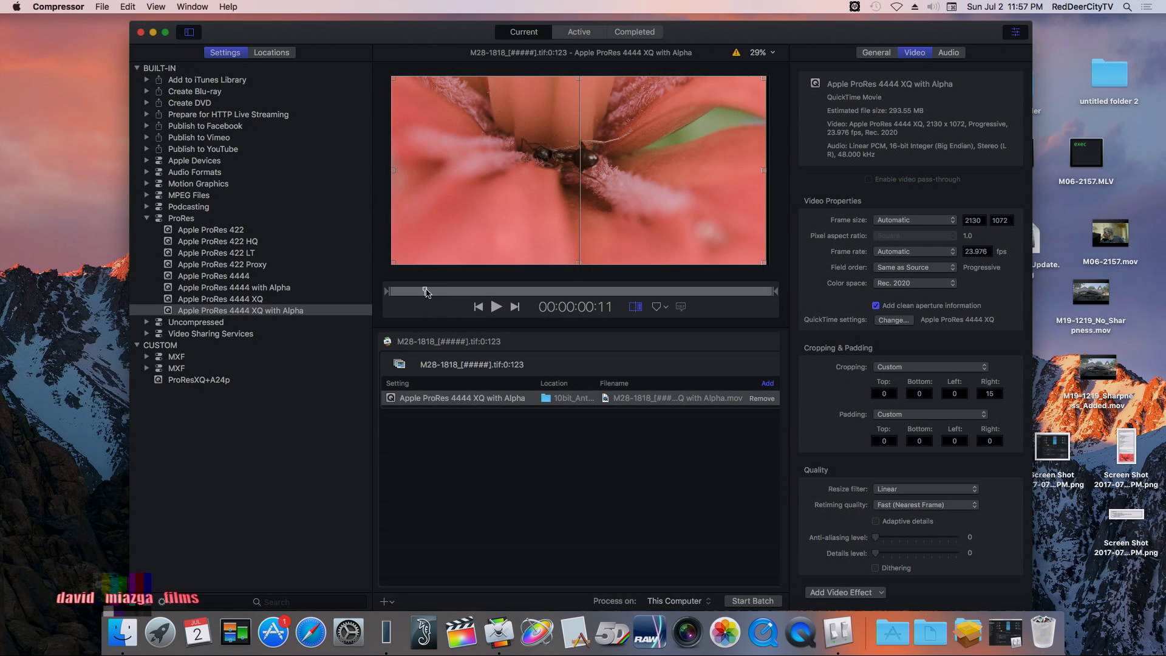
pyautogui.moveTo(506, 292); pyautogui.dragTo(542, 292)
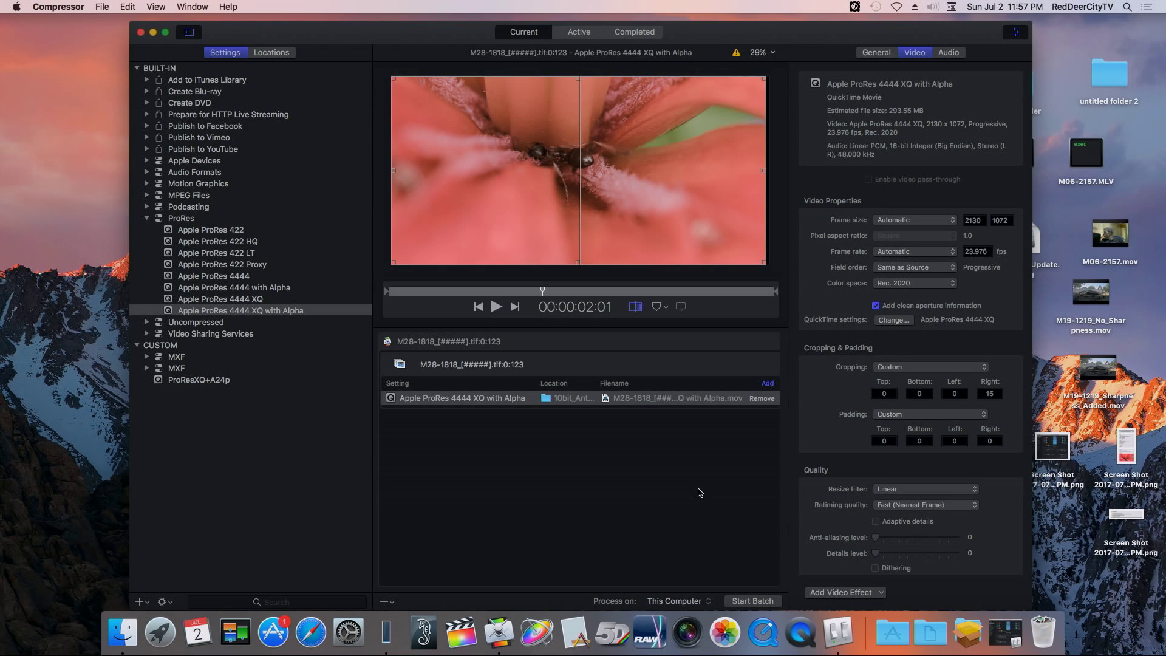
# Keep Rec. 2020 as colour space and show the job's 2144 x 1072 TIFF source properties.
pyautogui.click(933, 287)
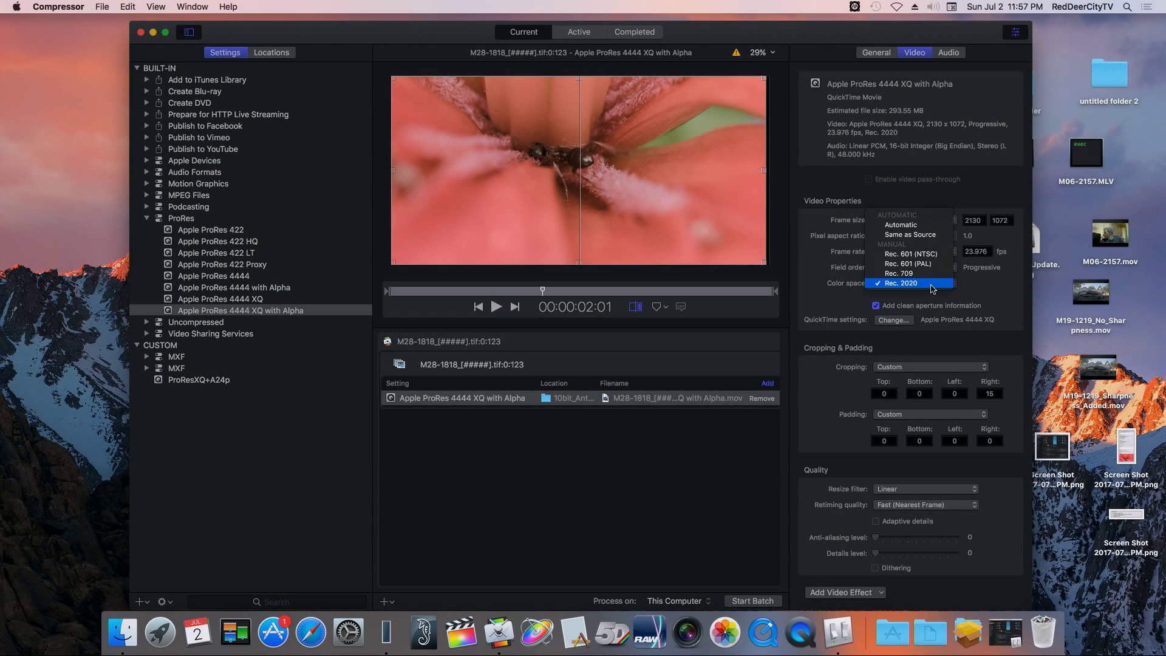
pyautogui.click(933, 286)
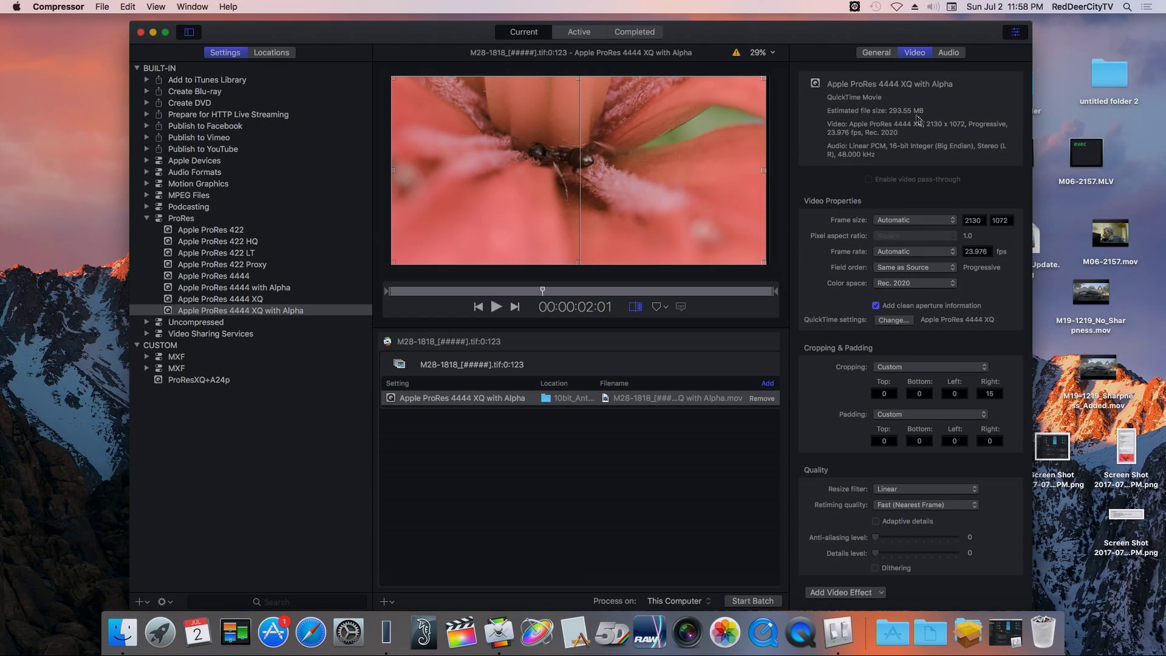
pyautogui.click(639, 512)
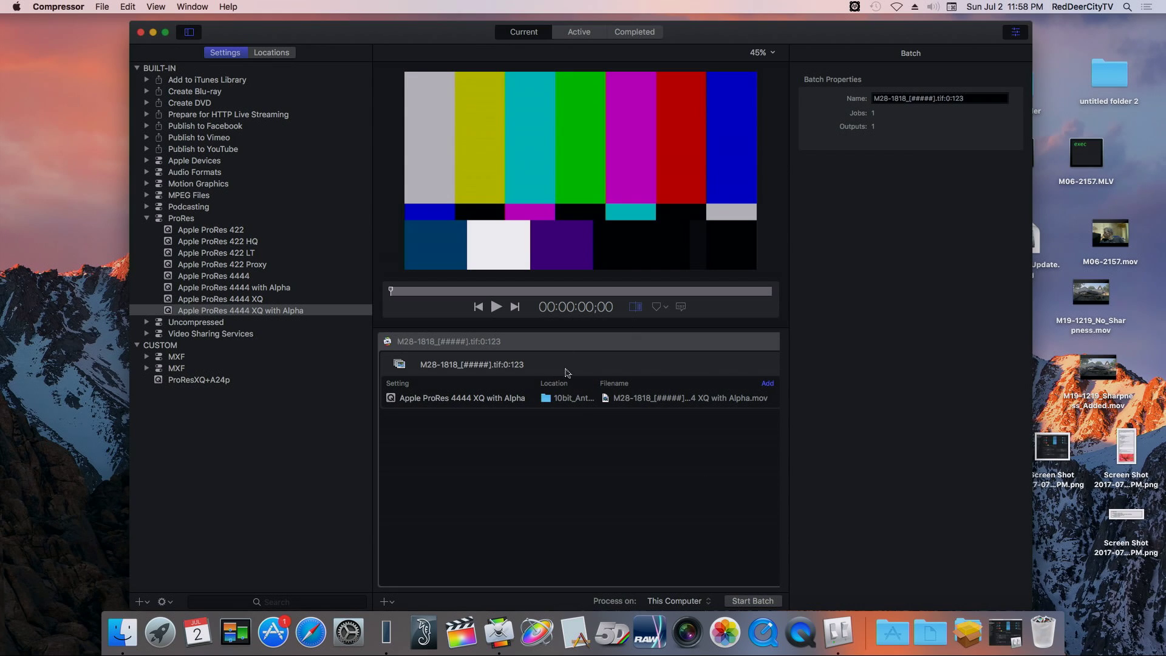
pyautogui.click(566, 372)
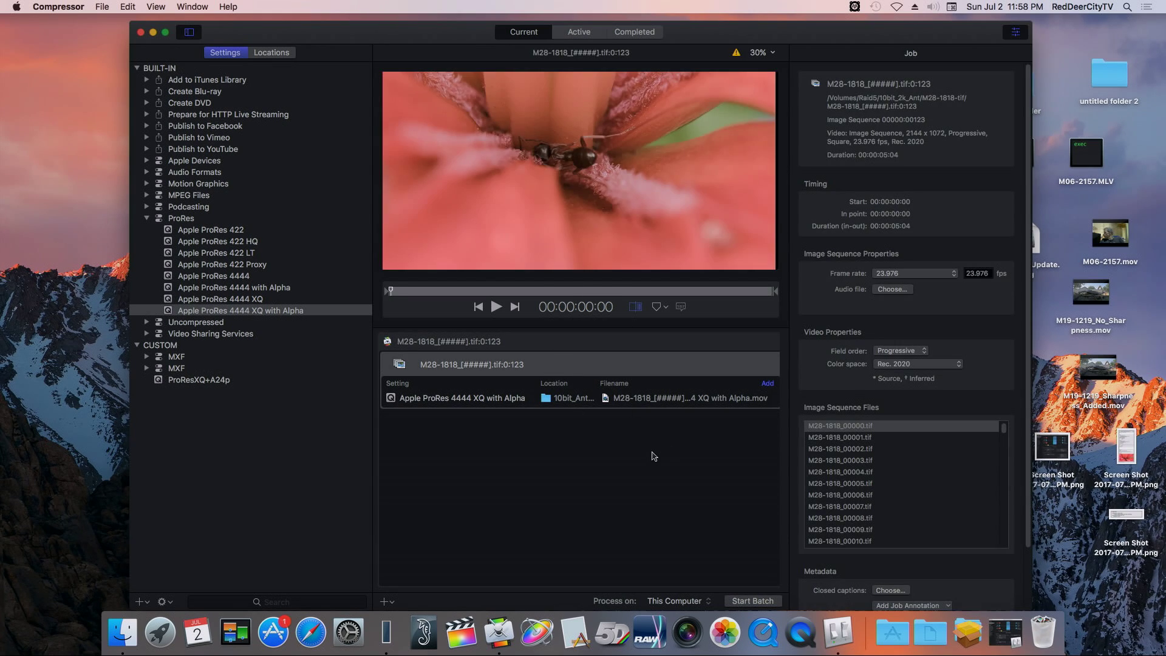